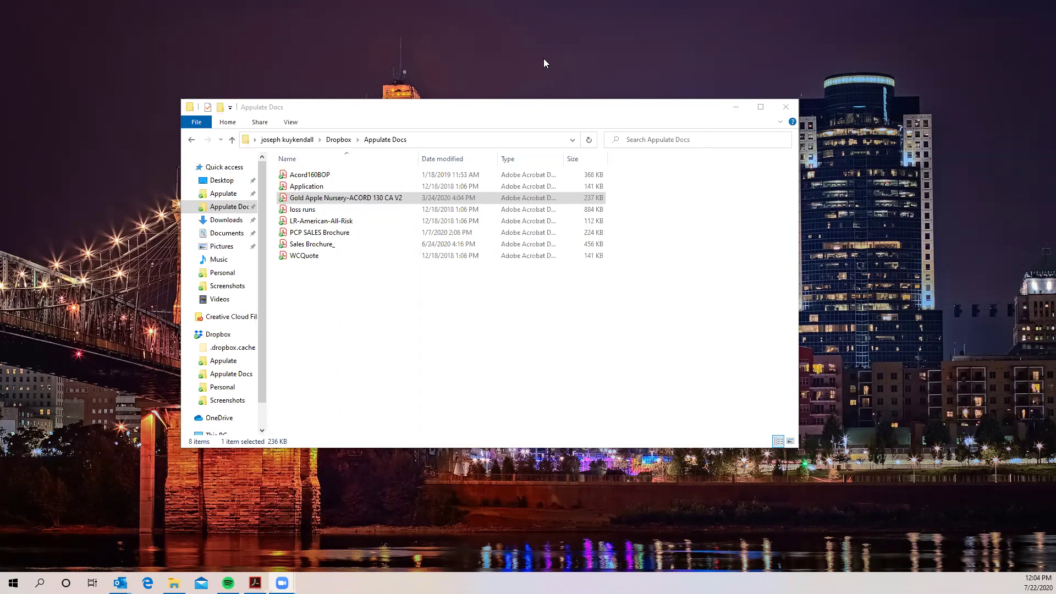
Open the Gold Apple Nursery-ACORD 130 CA V2 PDF in Acrobat from File Explorer
double_click(363, 199)
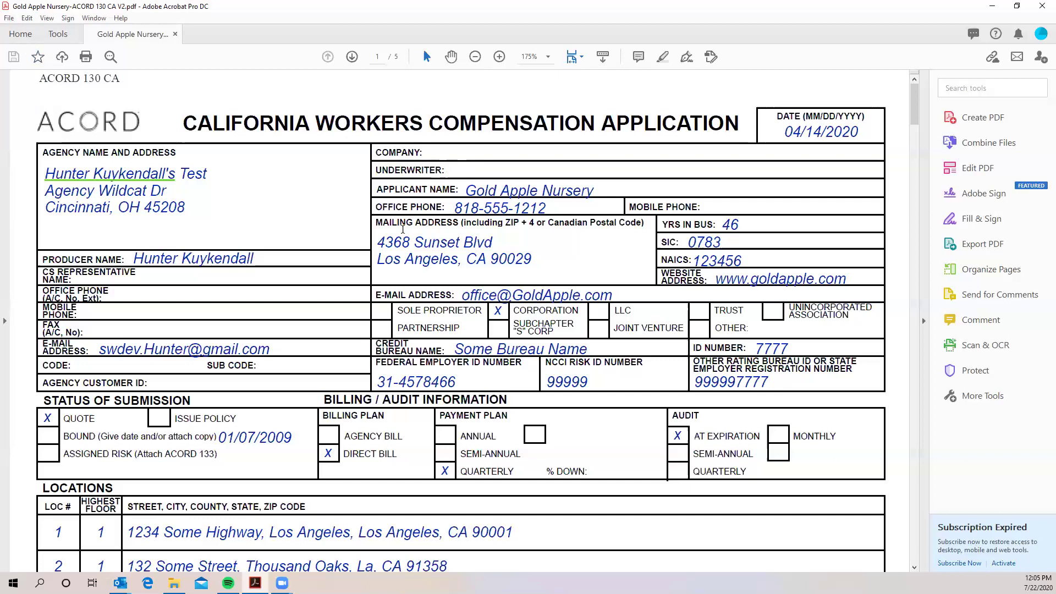
Pick Appulate Uplink as the print printer, cancel printing, and minimise Acrobat
click(9, 17)
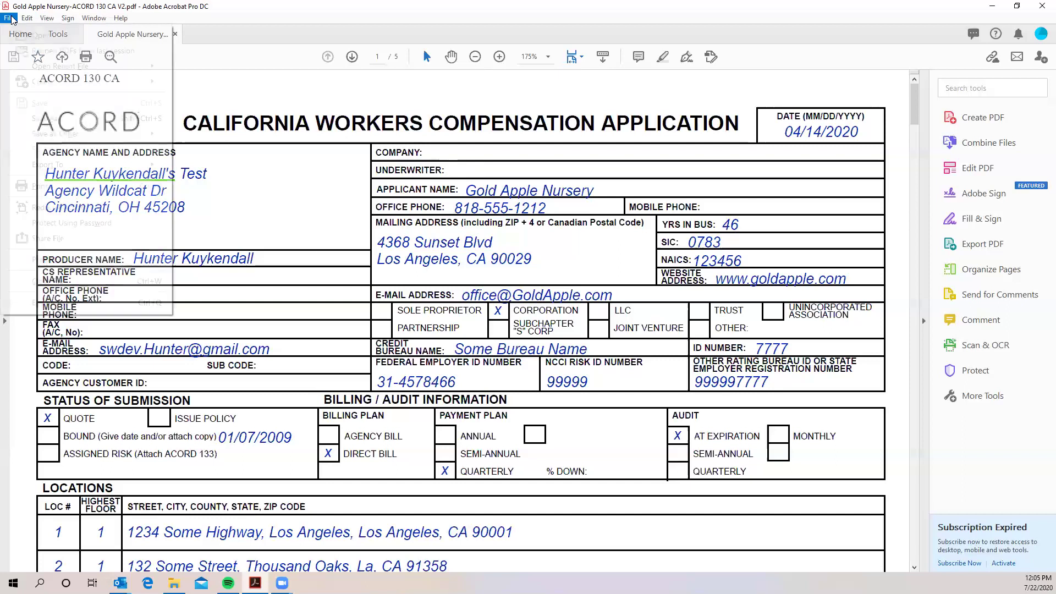
click(9, 17)
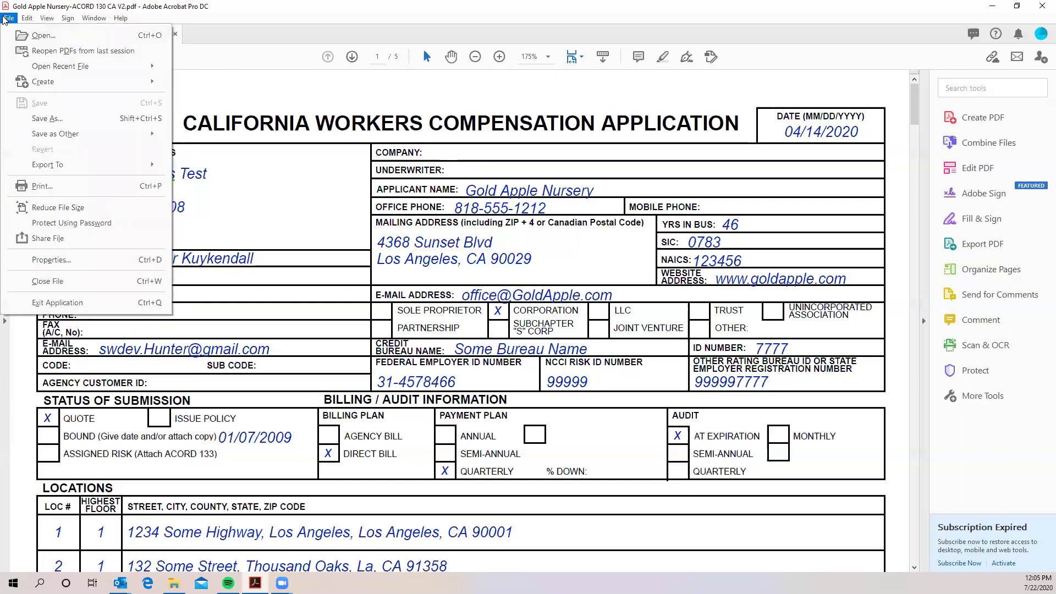
click(30, 190)
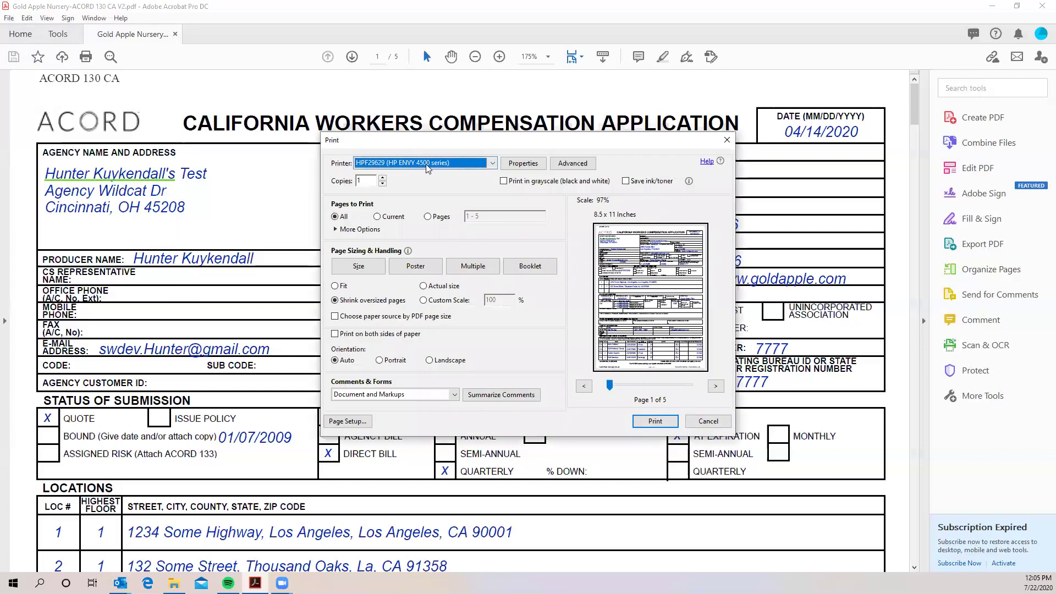
click(439, 162)
click(439, 184)
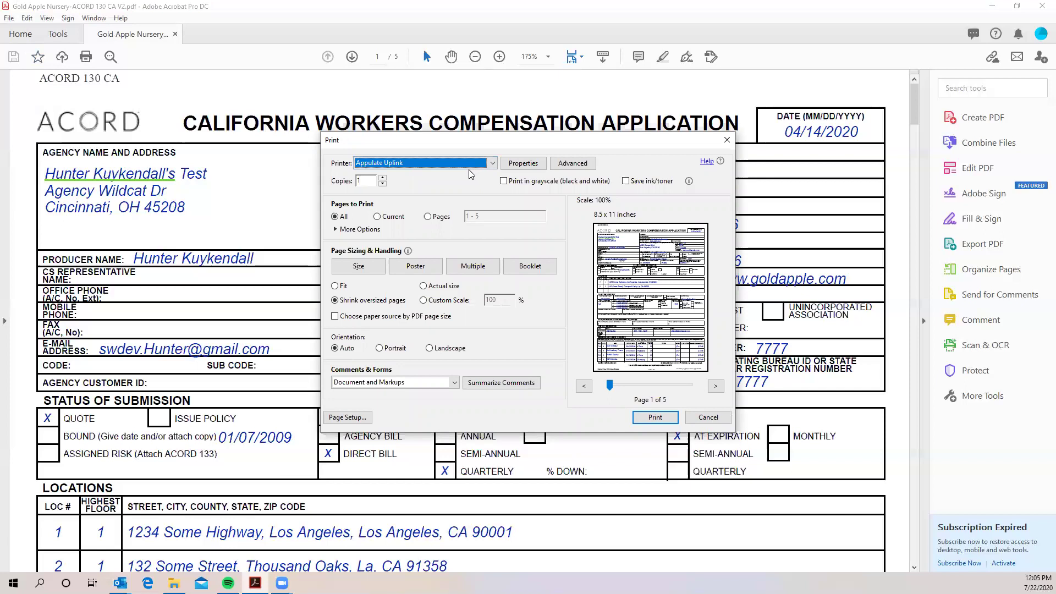
click(702, 418)
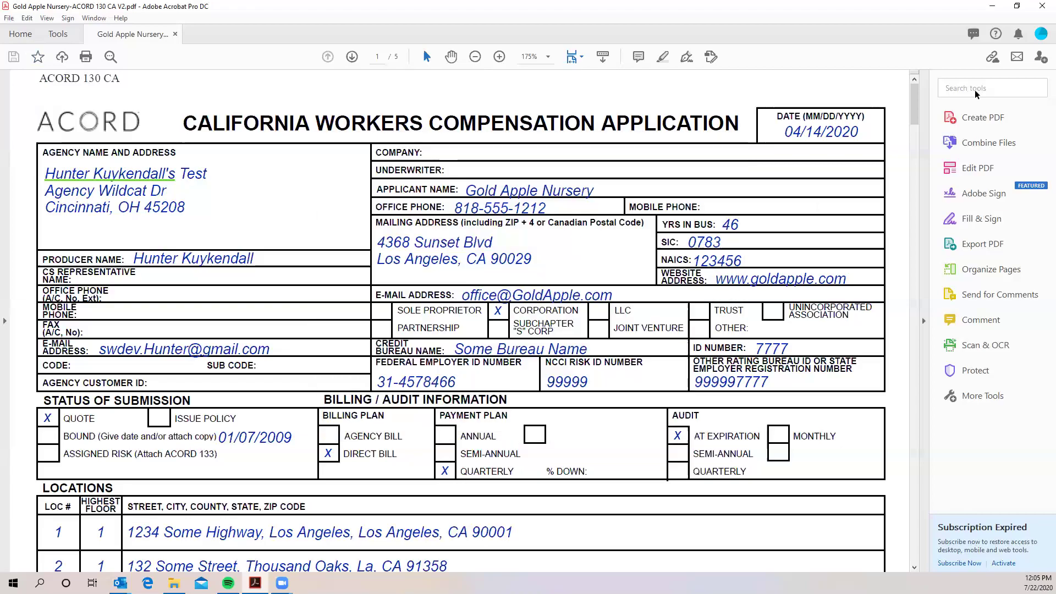
click(991, 9)
Send the Gold Apple Nursery PDF to Appulate through the Uplink context-menu command
right_click(376, 202)
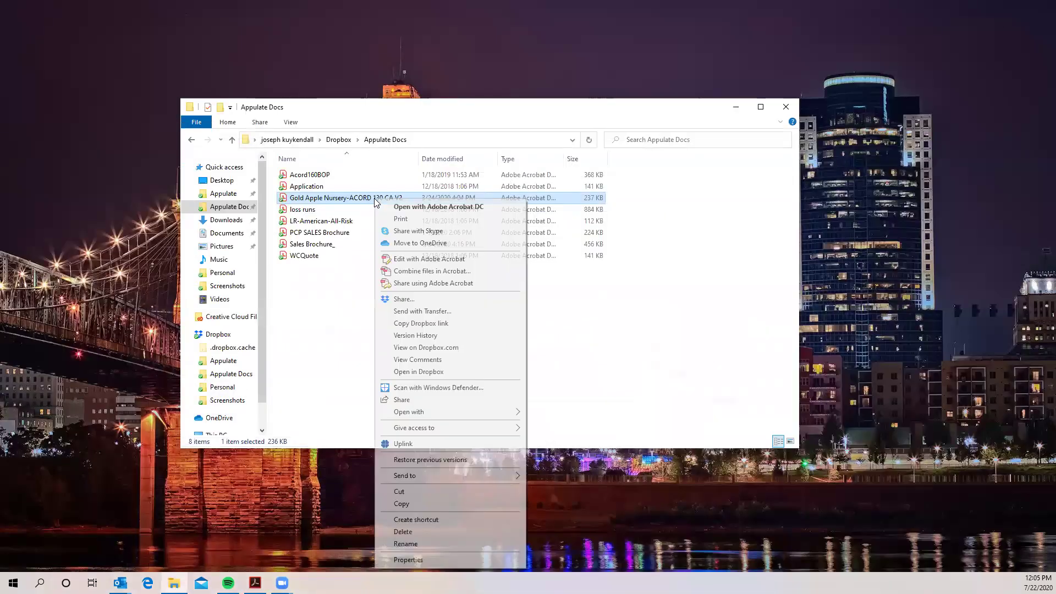
click(403, 443)
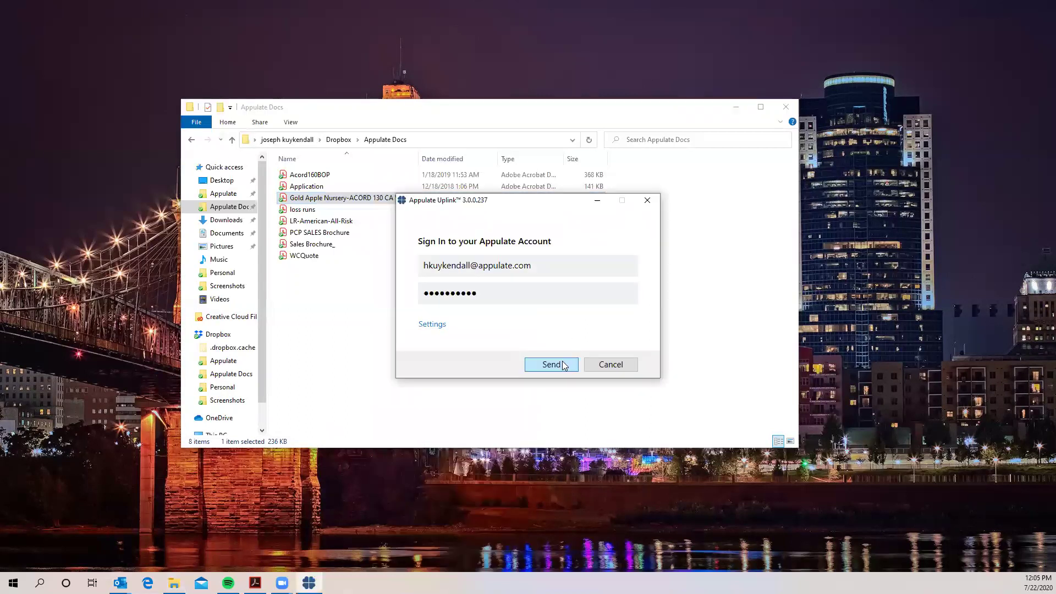
click(562, 361)
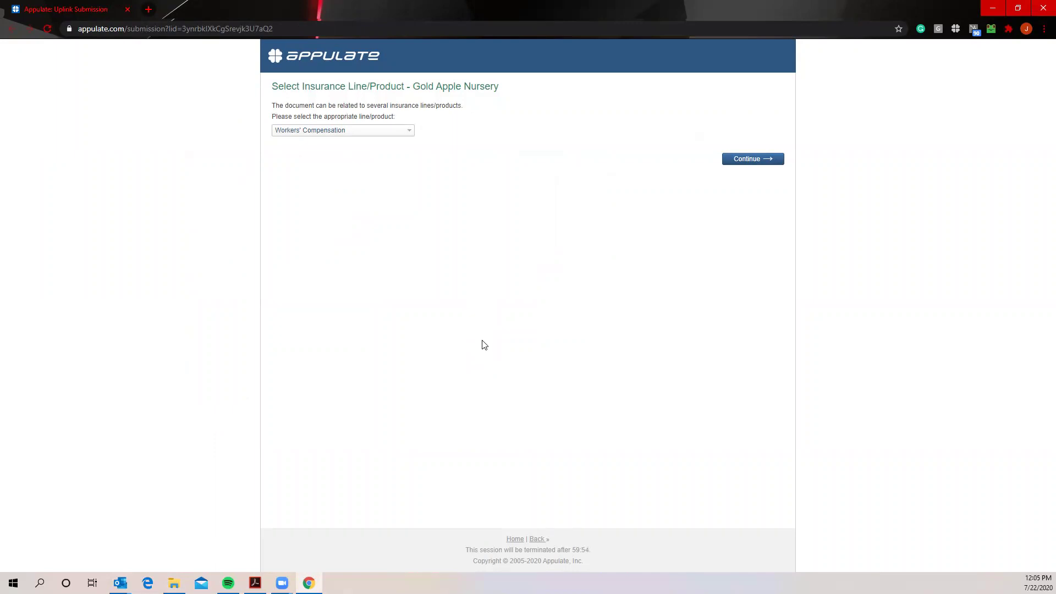
Continue with Workers' Compensation to open the prefilled Gold Apple Nursery request
click(752, 165)
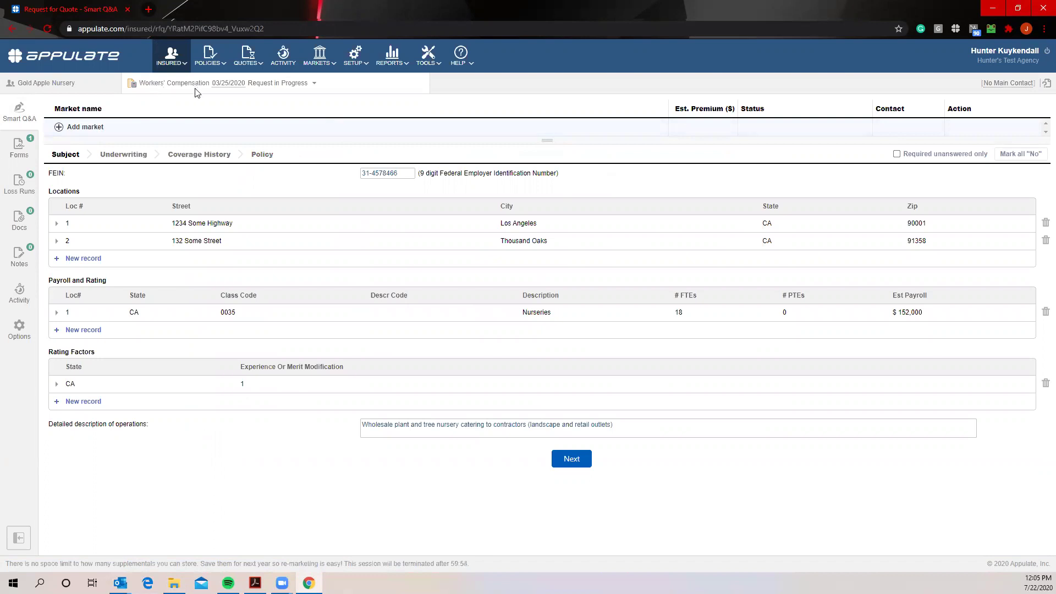
Add Westlake GA, Arrowhead Staging, AmTrust Financial Weblink Testing and ACE American Insurance Company as markets
click(77, 127)
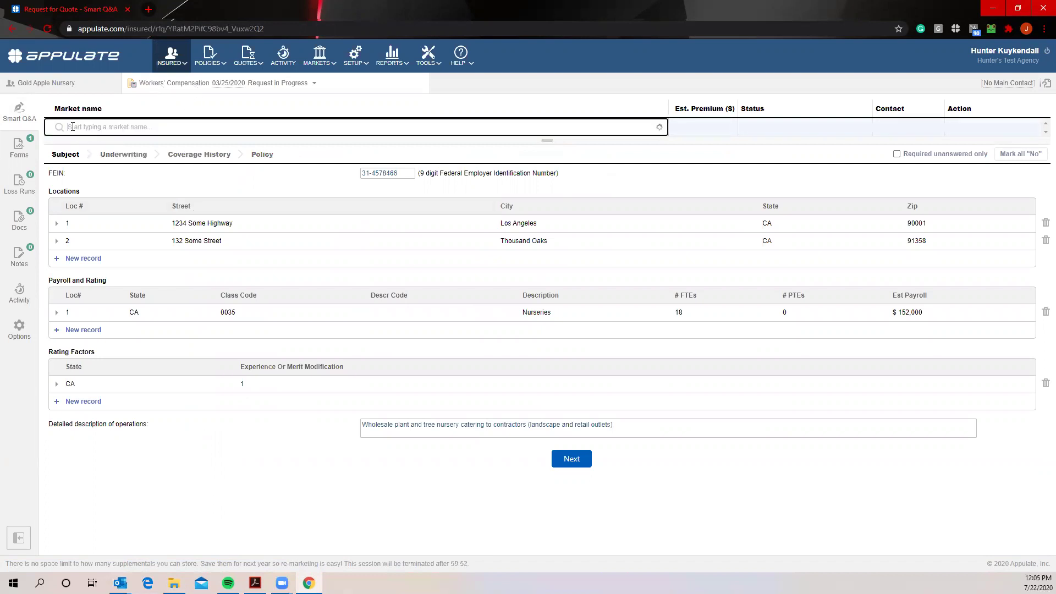
scroll(104, 220, down, 2)
click(100, 244)
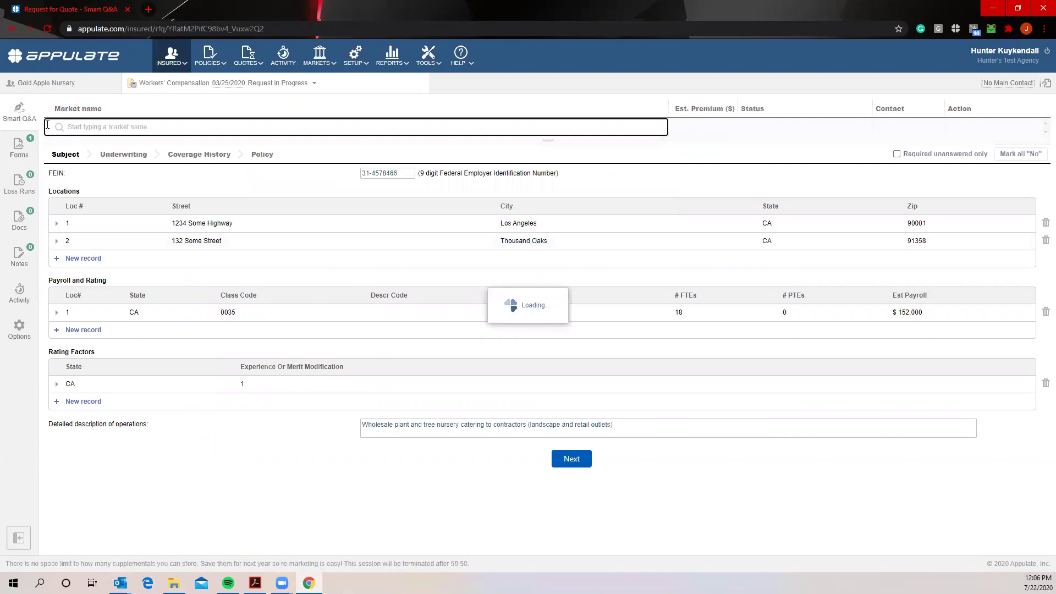
click(95, 255)
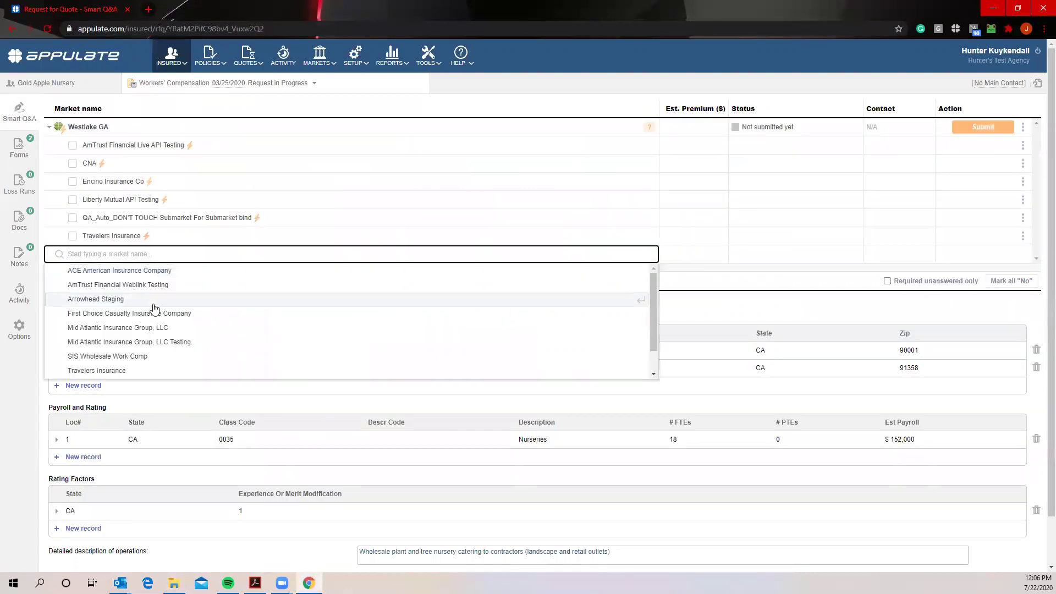
click(135, 306)
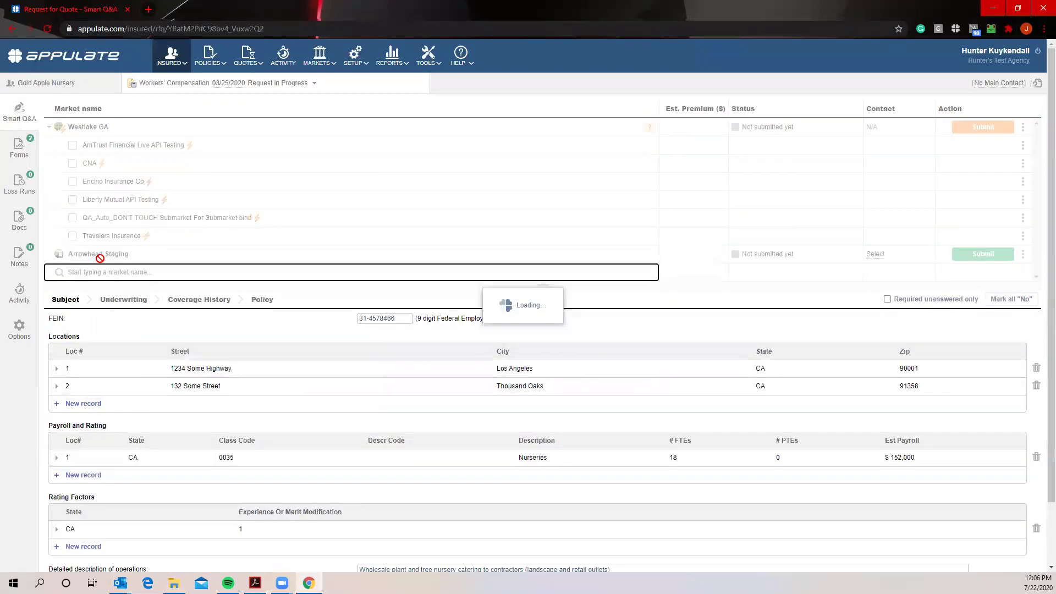
click(103, 304)
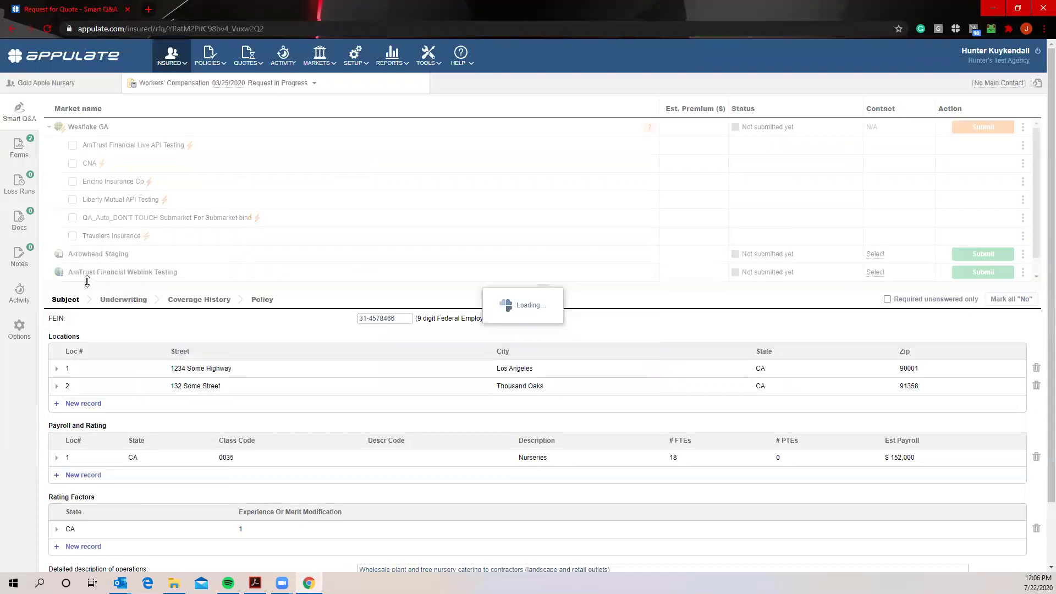
click(99, 290)
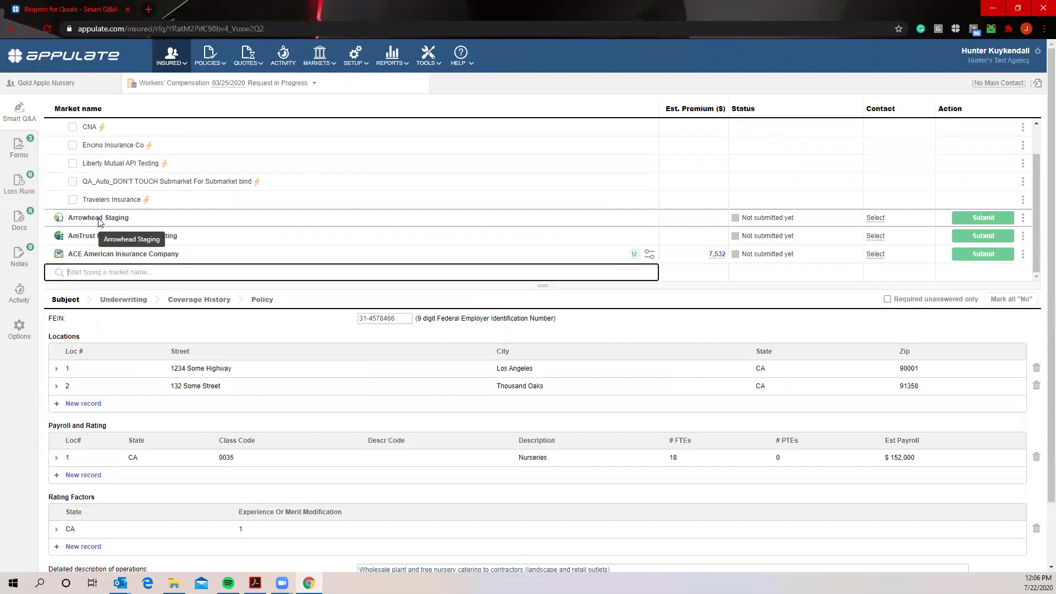
scroll(189, 205, up, 1)
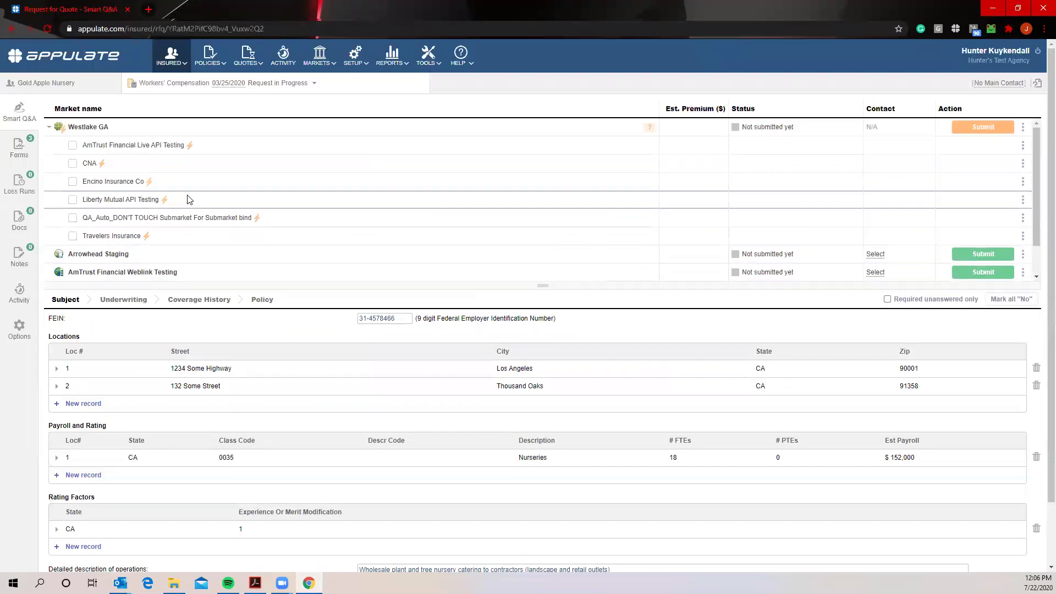
Select Encino Insurance Co under Westlake GA, showing a 13,117 estimated premium
click(73, 181)
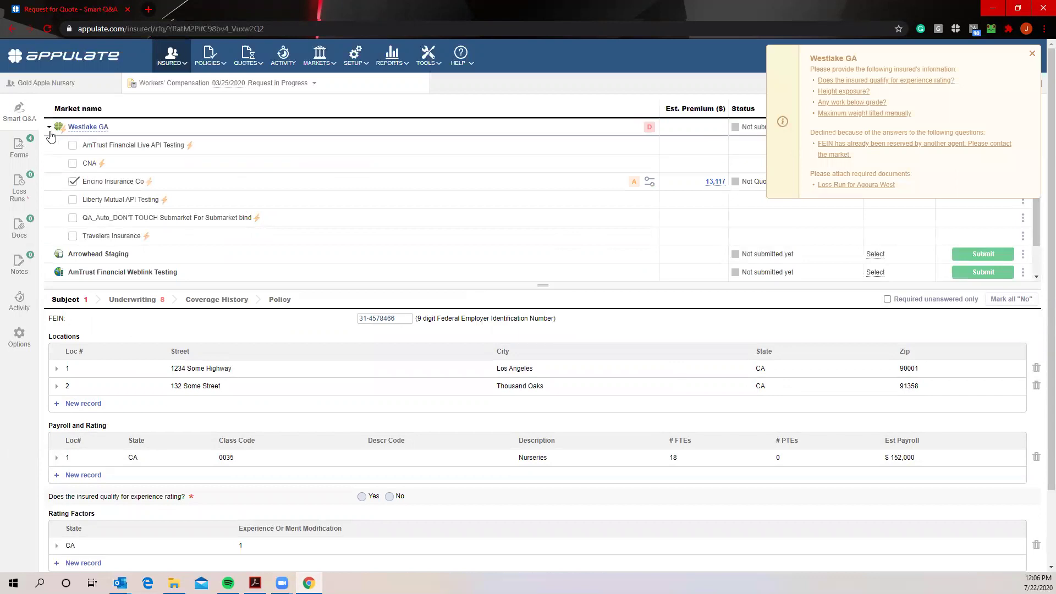
mouse_move(57, 132)
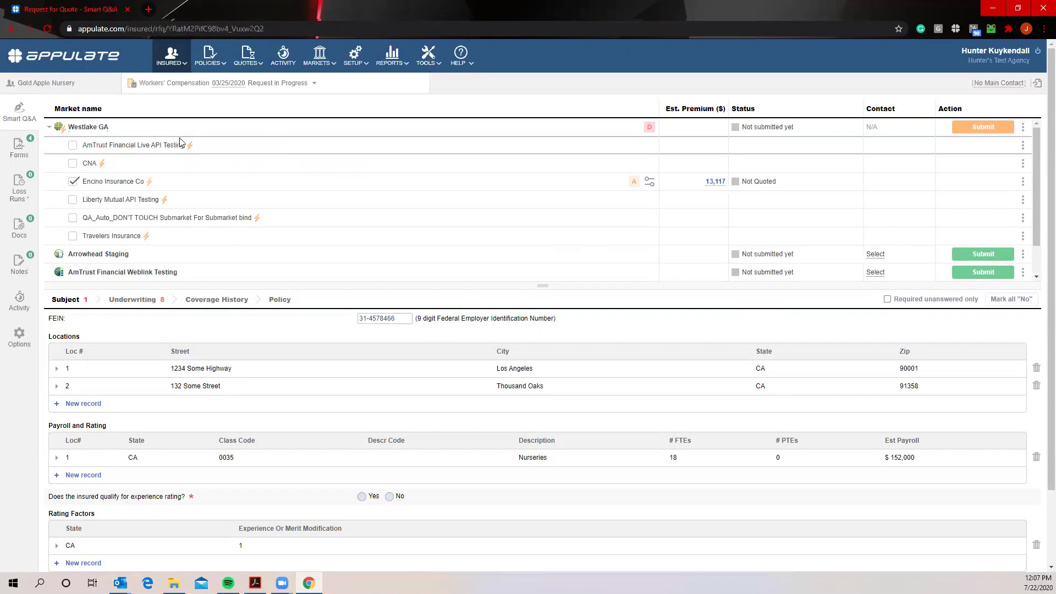
Show Westlake GA's decline details: reserved FEIN, unanswered questions and a loss run
mouse_move(189, 146)
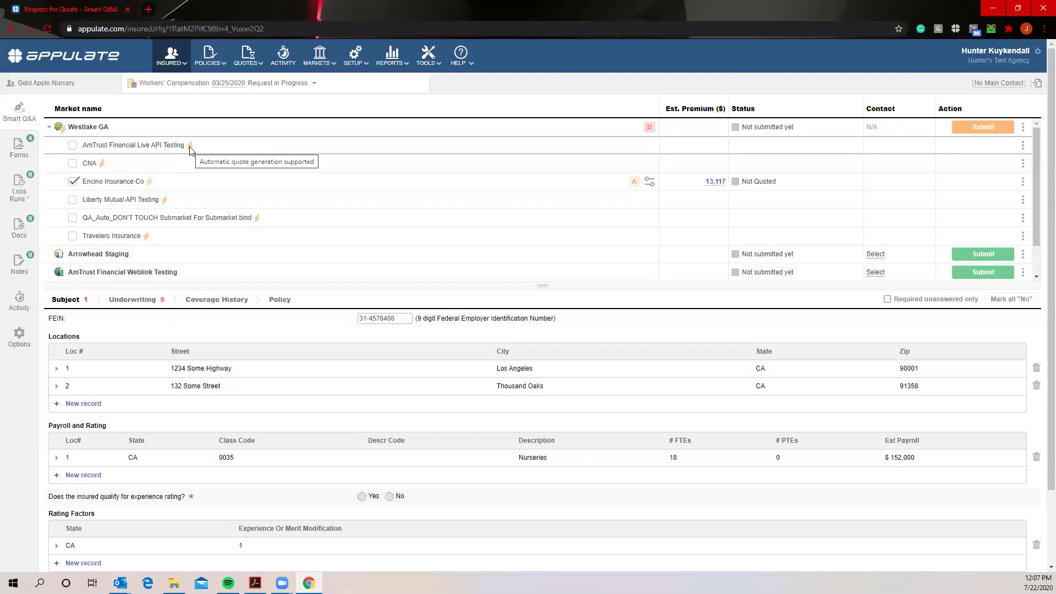
click(650, 128)
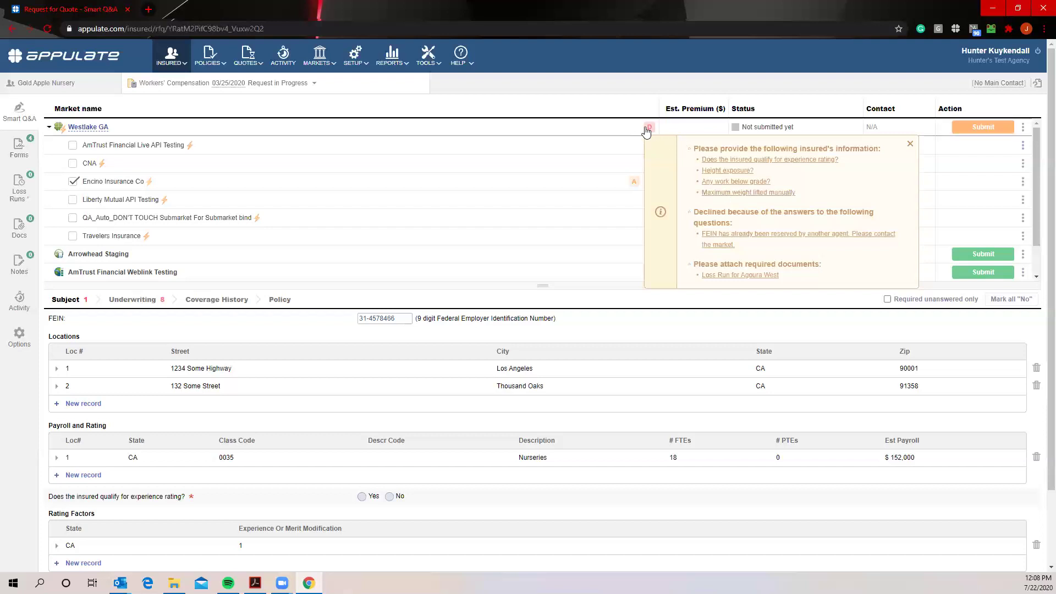
Replace the insured's FEIN with a new number via Westlake GA's flagged FEIN link
click(742, 237)
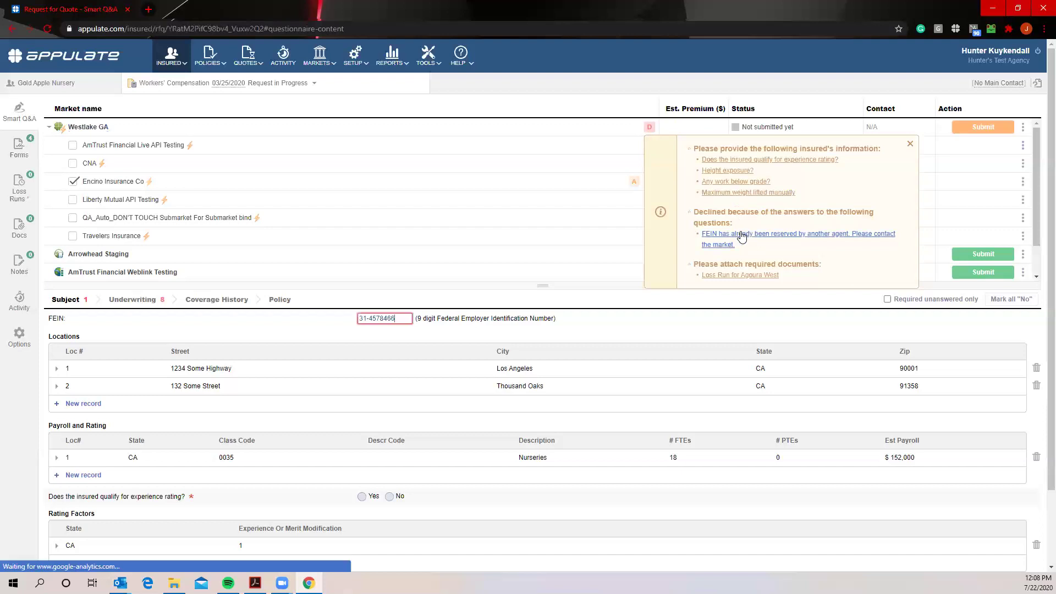
drag(410, 239, 374, 242)
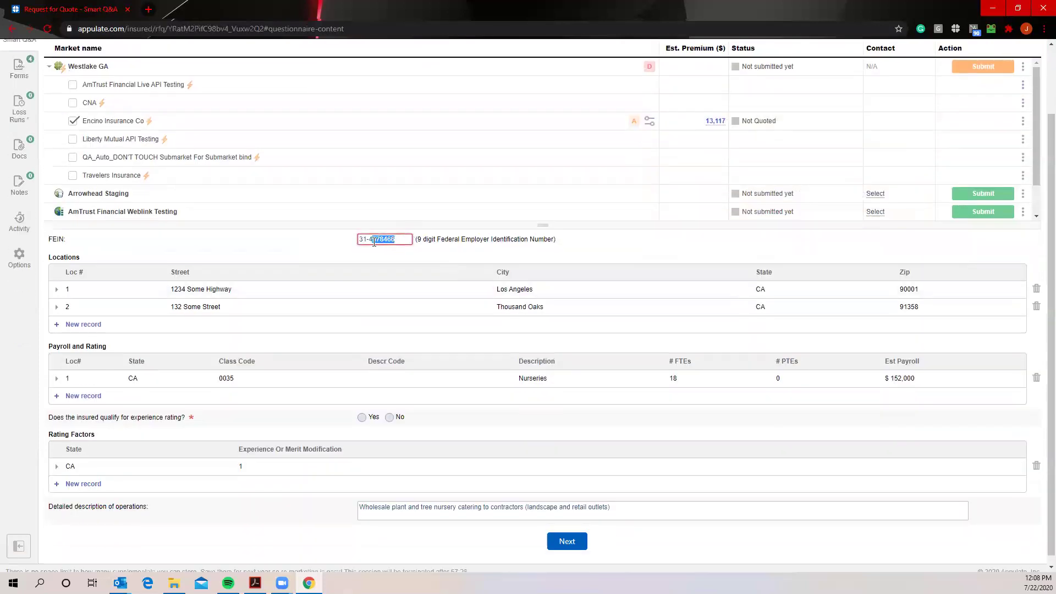
text(742353)
click(577, 245)
scroll(469, 238, up, 2)
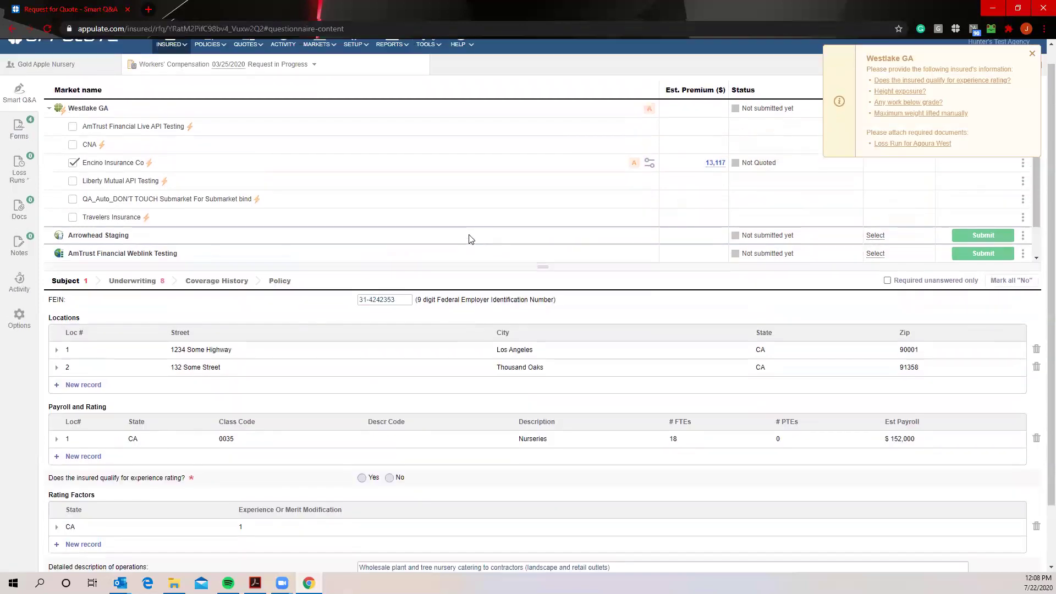
mouse_move(649, 136)
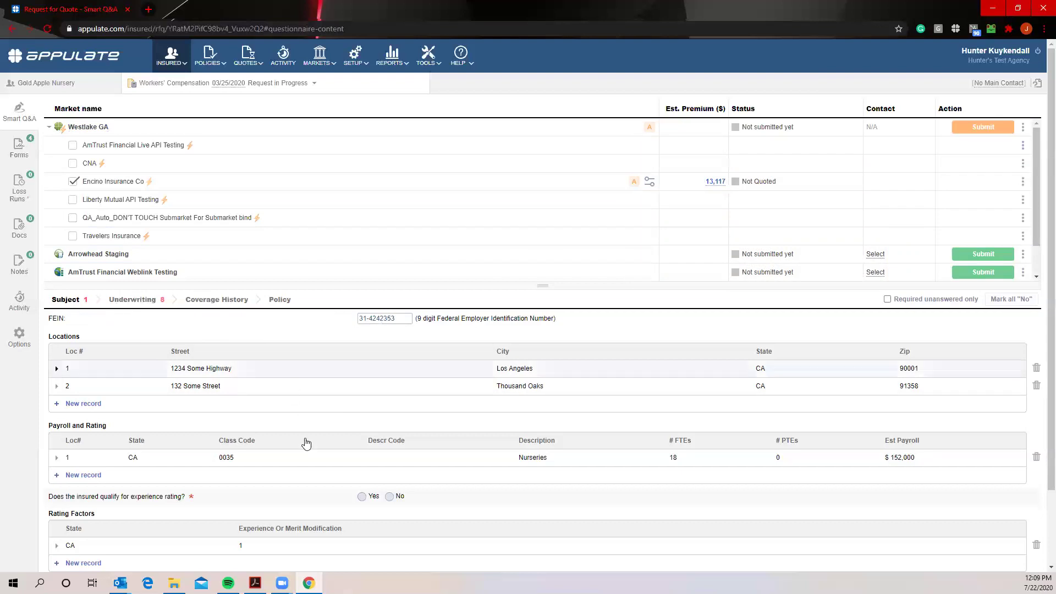
Answer No to experience rating qualification and show the Underwriting questions
click(389, 497)
click(124, 300)
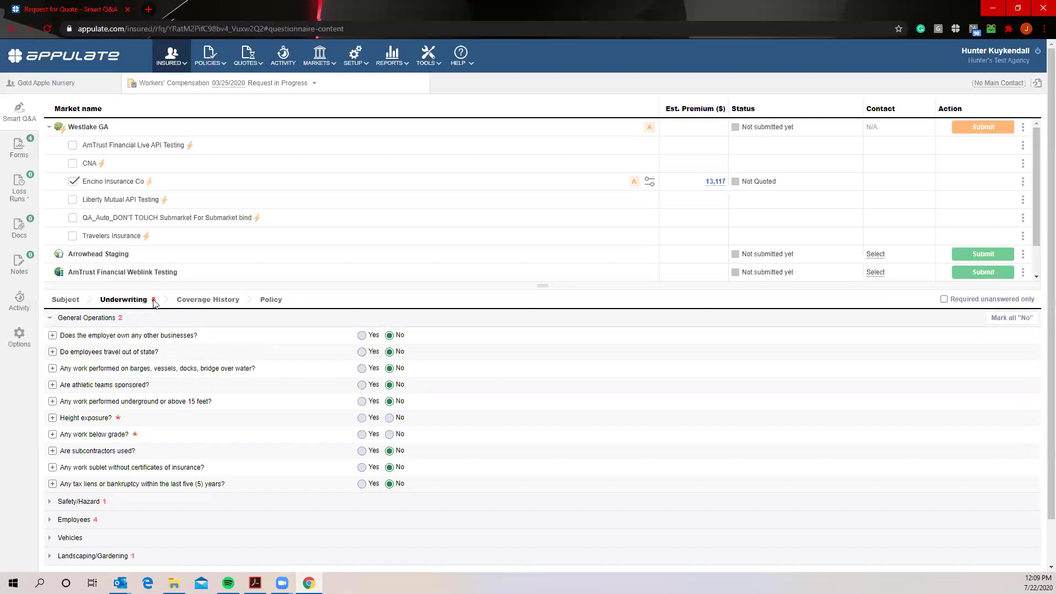
Answer No to height exposure and work below grade, and enter 0 for maximum weight lifted
mouse_move(136, 429)
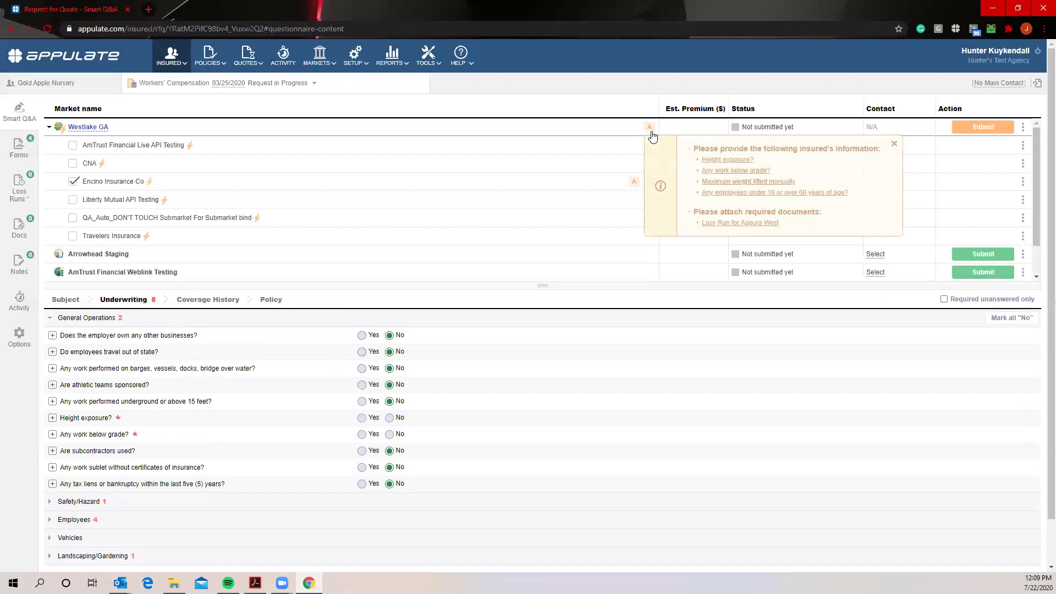
click(727, 159)
click(390, 368)
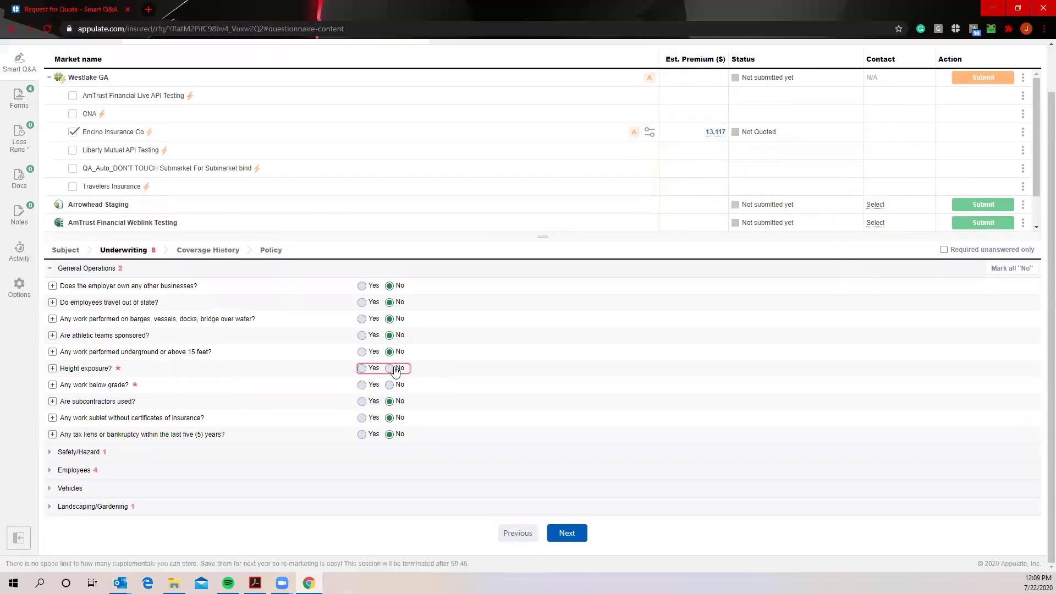
click(390, 385)
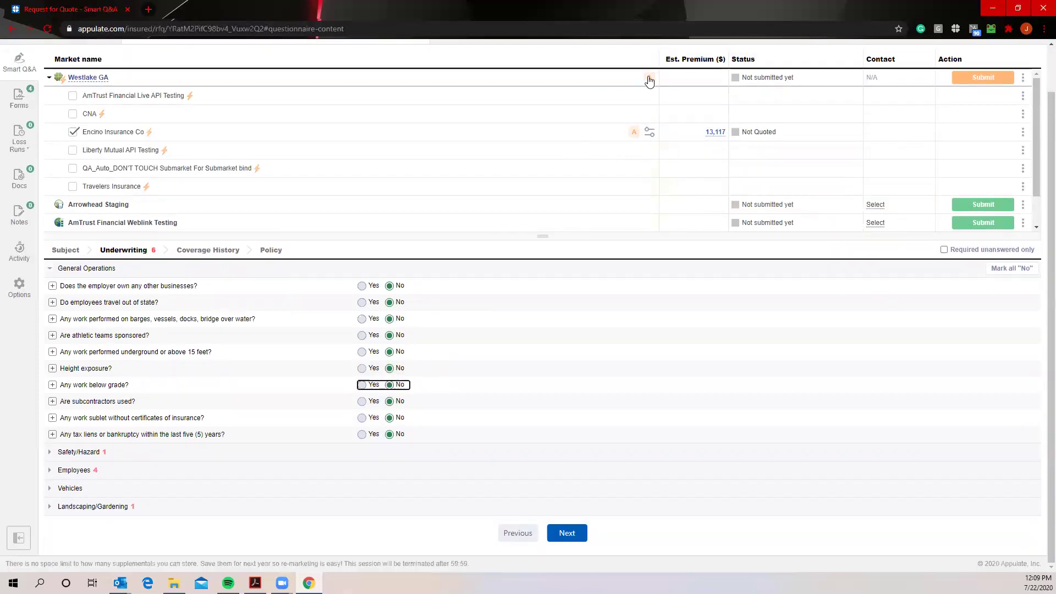
mouse_move(649, 78)
click(716, 109)
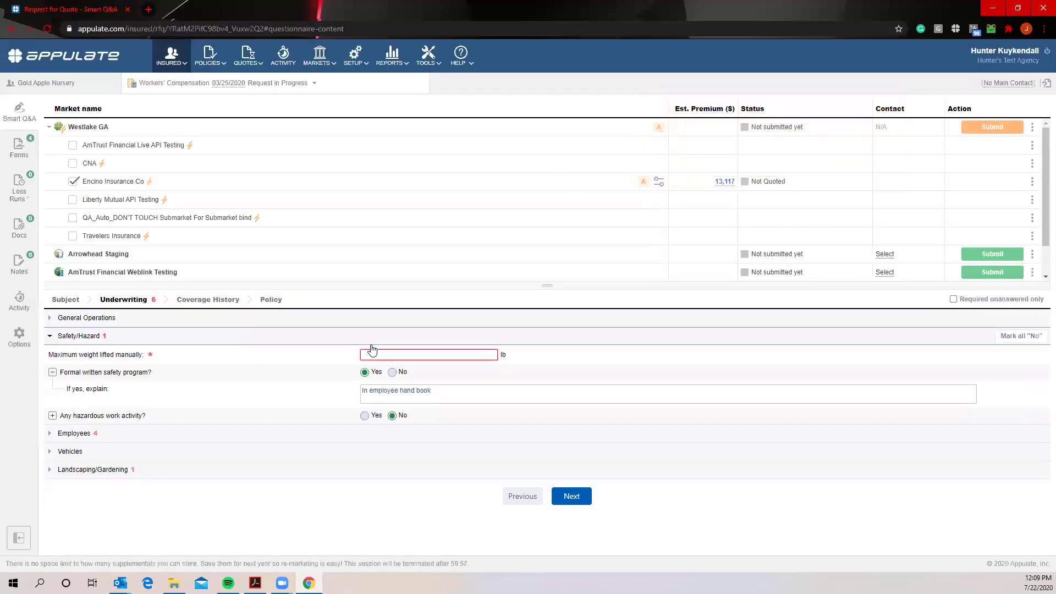
text(0)
Answer No to employees under 16/over 60 and handicapped employees, and set housing employees to 0%
mouse_move(658, 129)
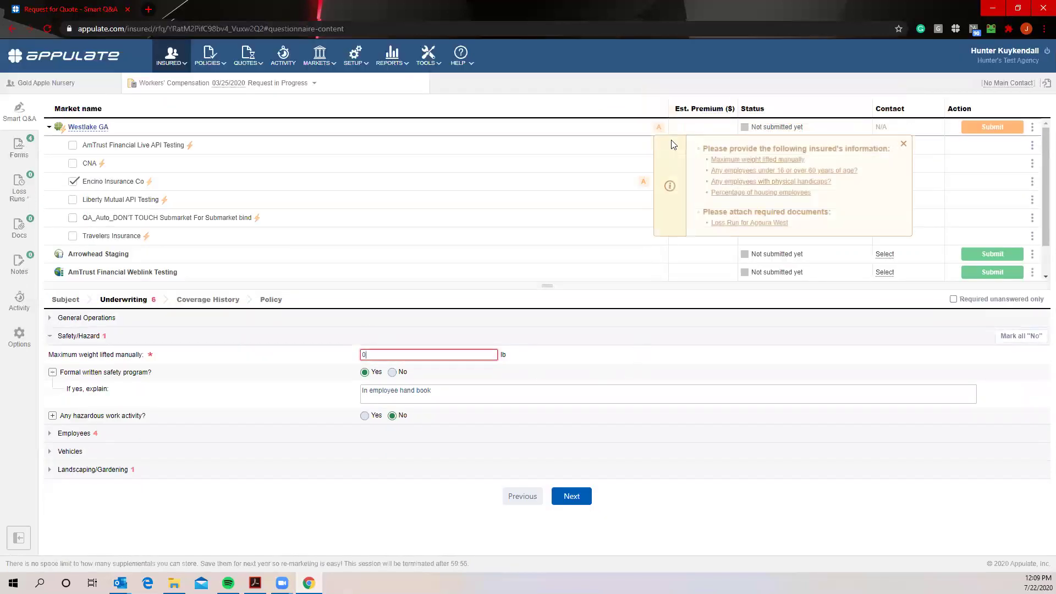
click(737, 170)
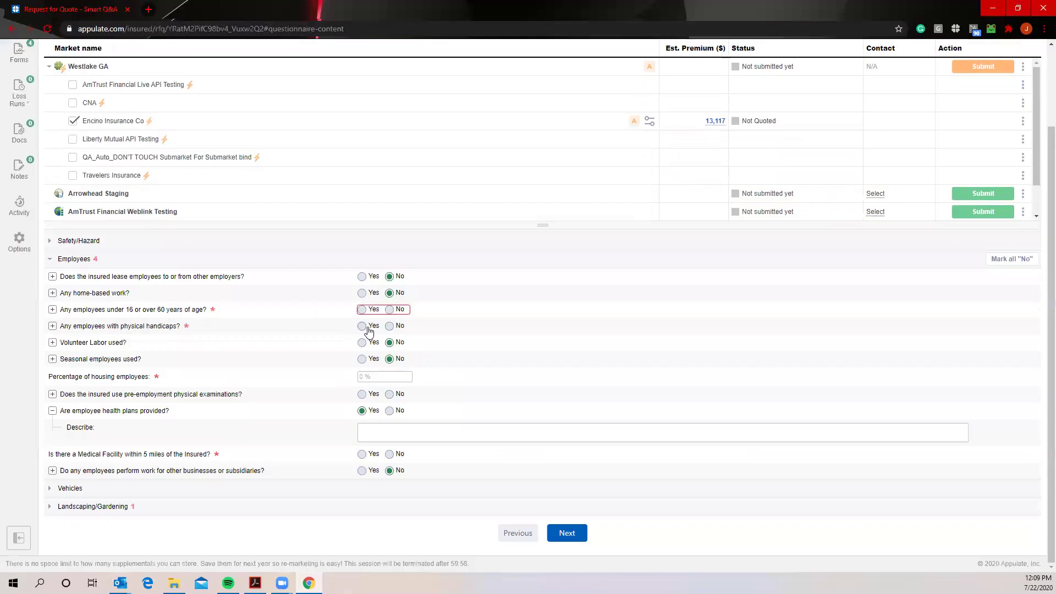
click(389, 309)
click(389, 325)
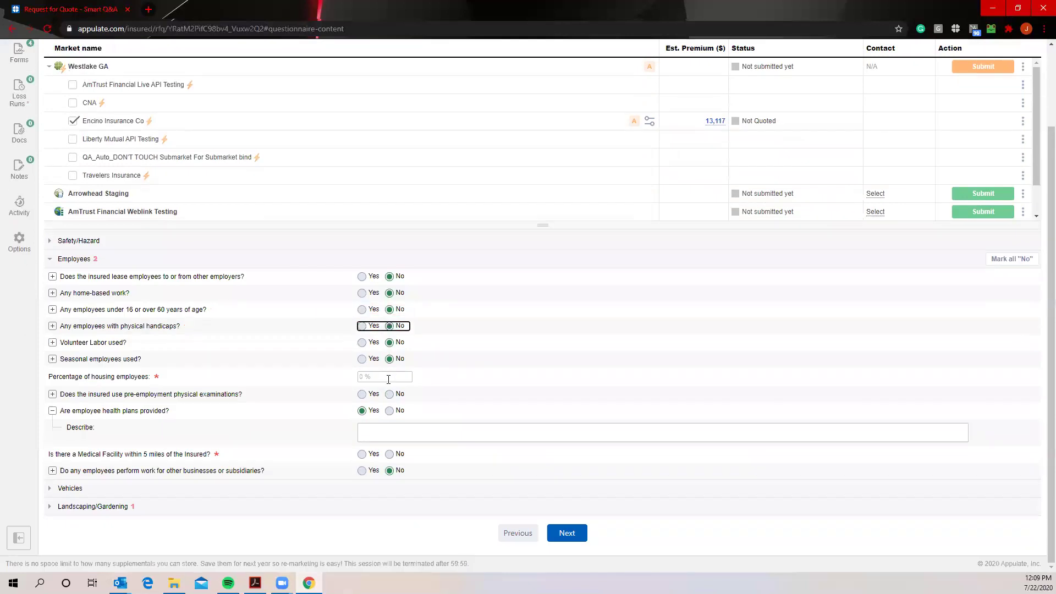
click(386, 377)
text(0)
click(487, 380)
Follow Westlake GA's Medical Facility referral and change the 5-mile medical facility answer to Yes
click(389, 455)
click(649, 67)
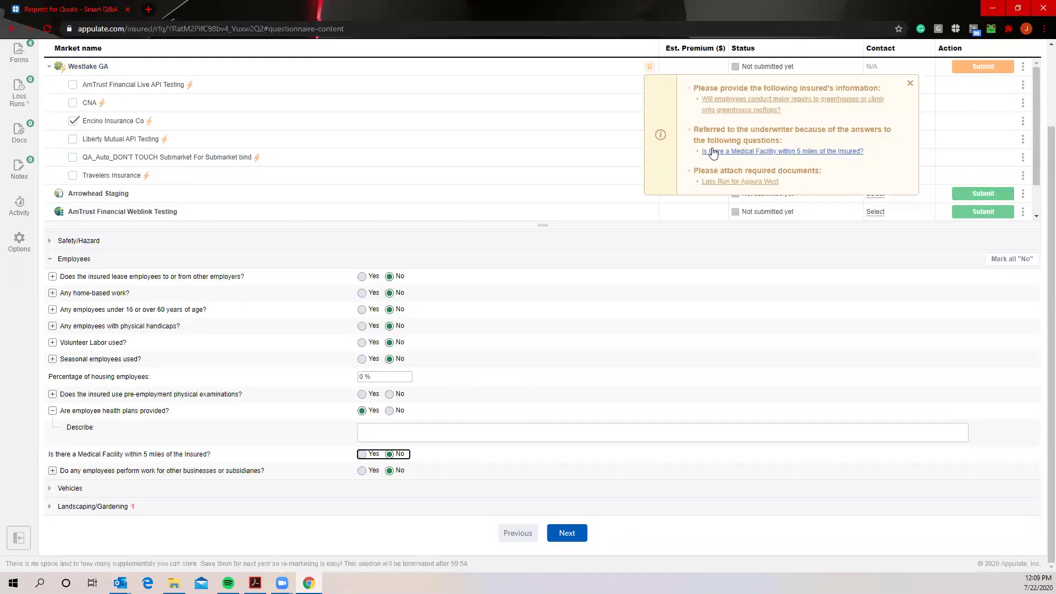
click(746, 151)
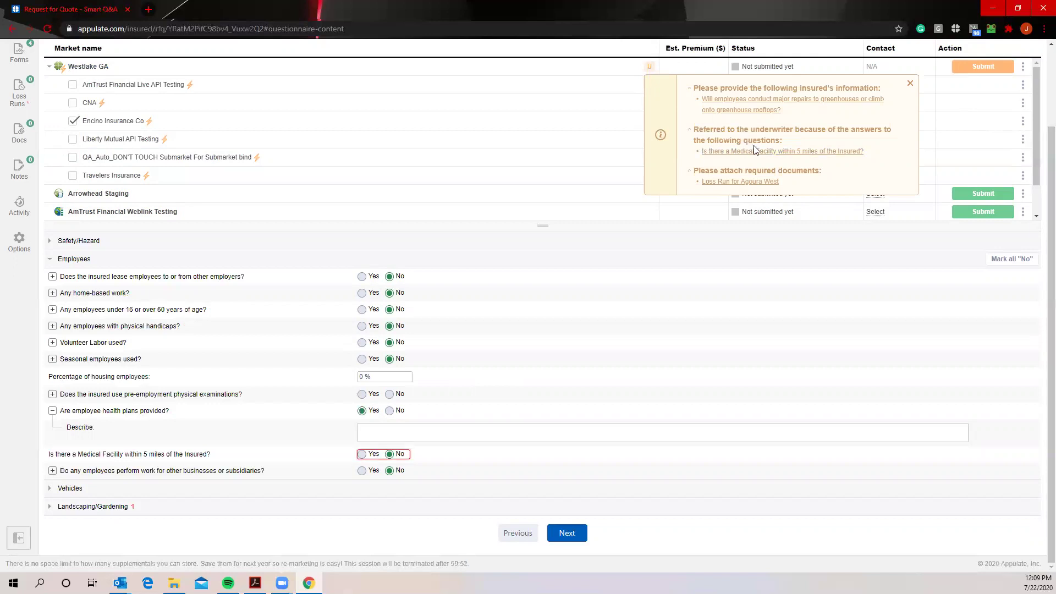
click(362, 455)
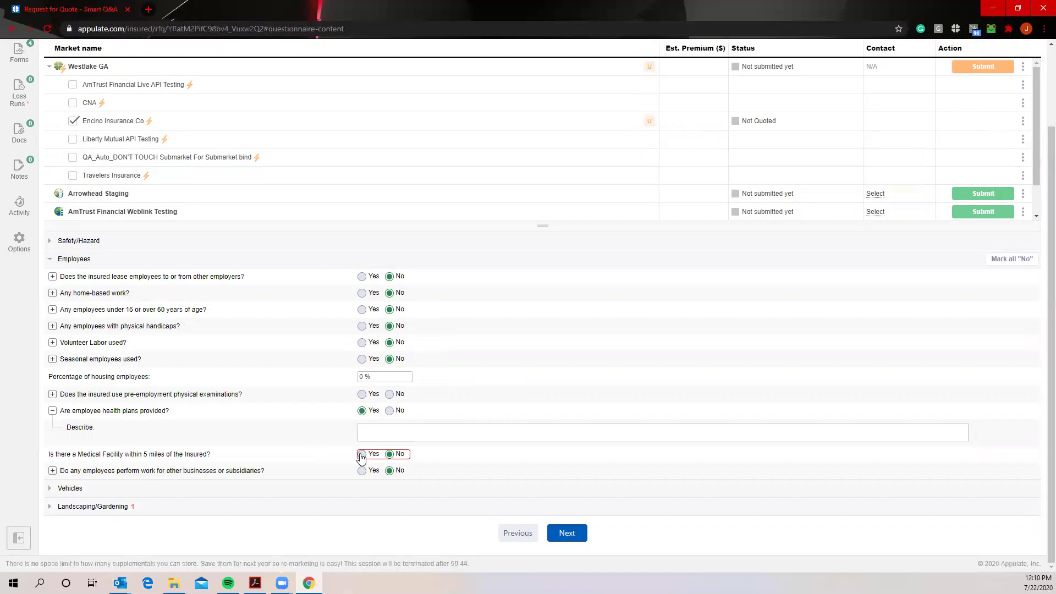
click(361, 455)
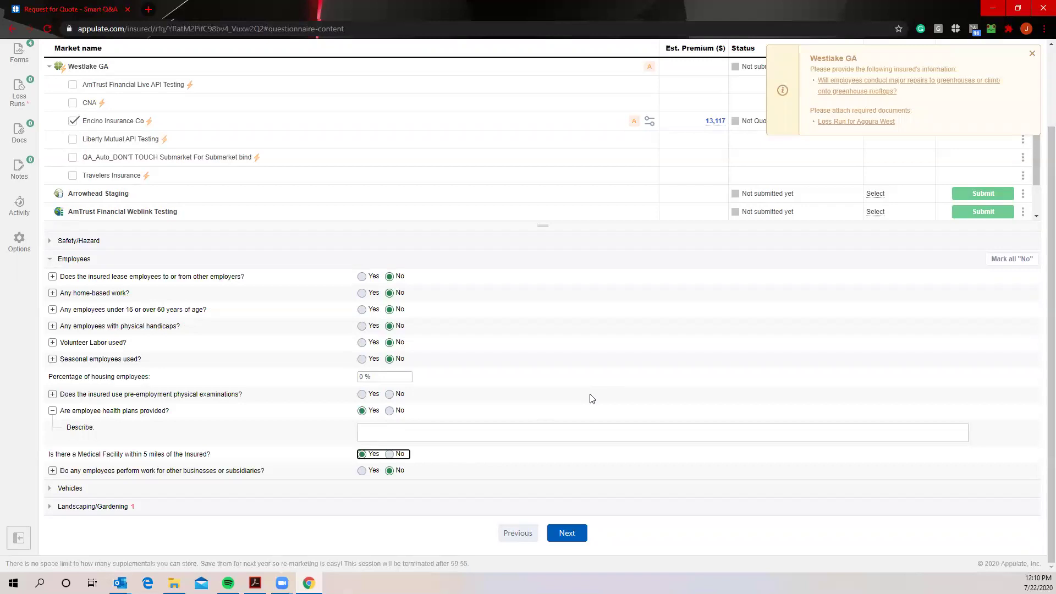
Answer No to the greenhouse repairs or rooftop work question
mouse_move(653, 66)
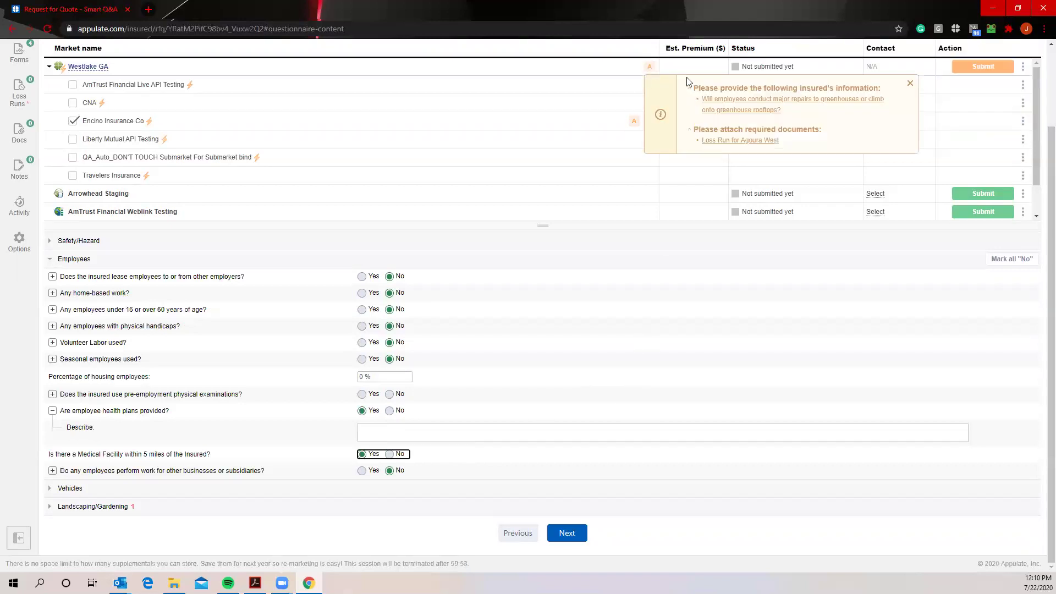
click(567, 533)
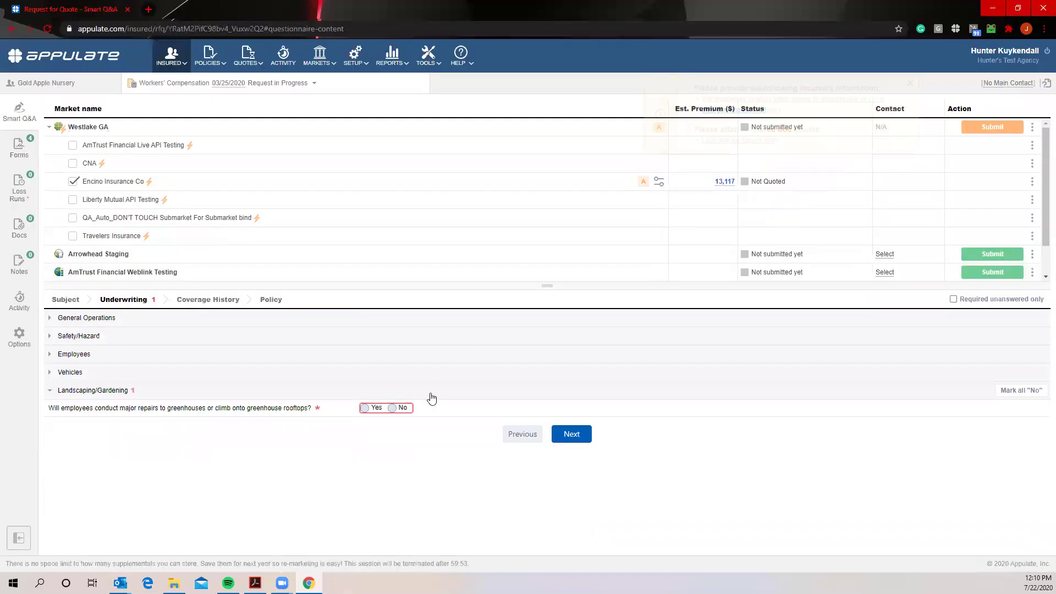
click(398, 408)
Open the Loss Runs page and start Agoura West's 2015–2020 loss-run request letter
mouse_move(659, 131)
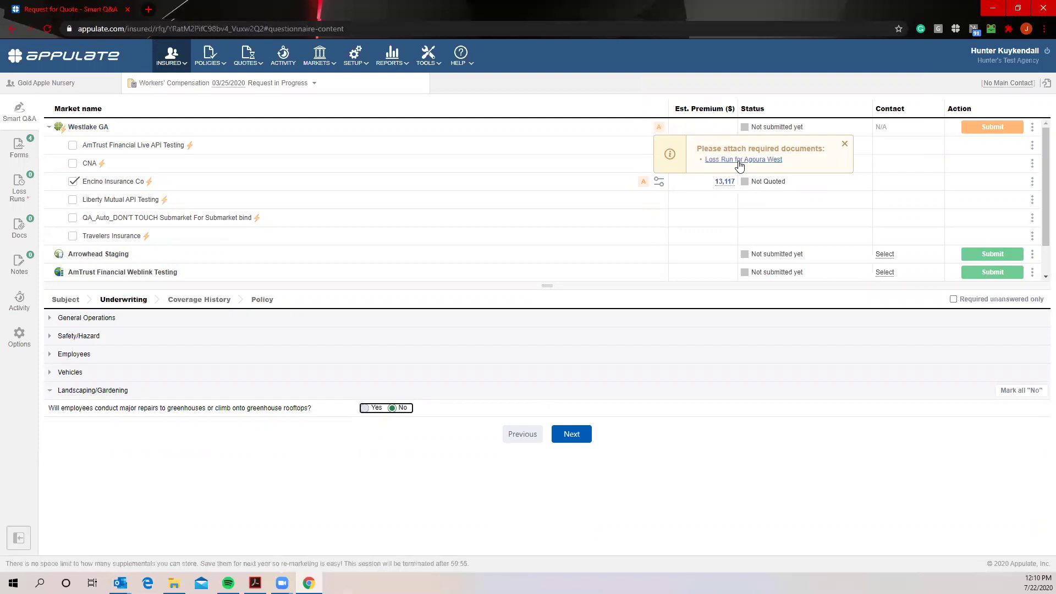
click(214, 302)
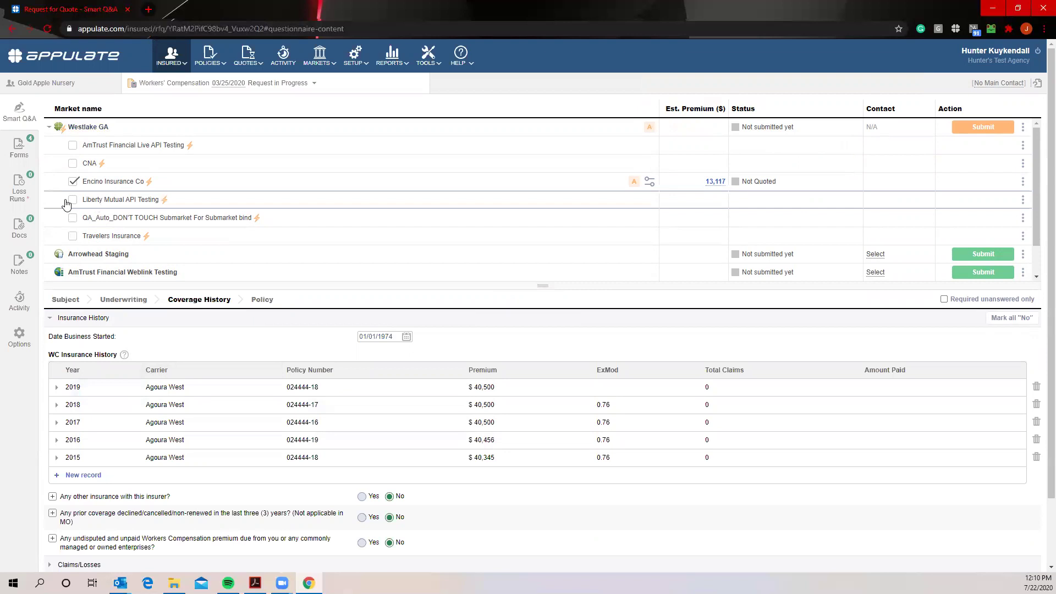
click(17, 192)
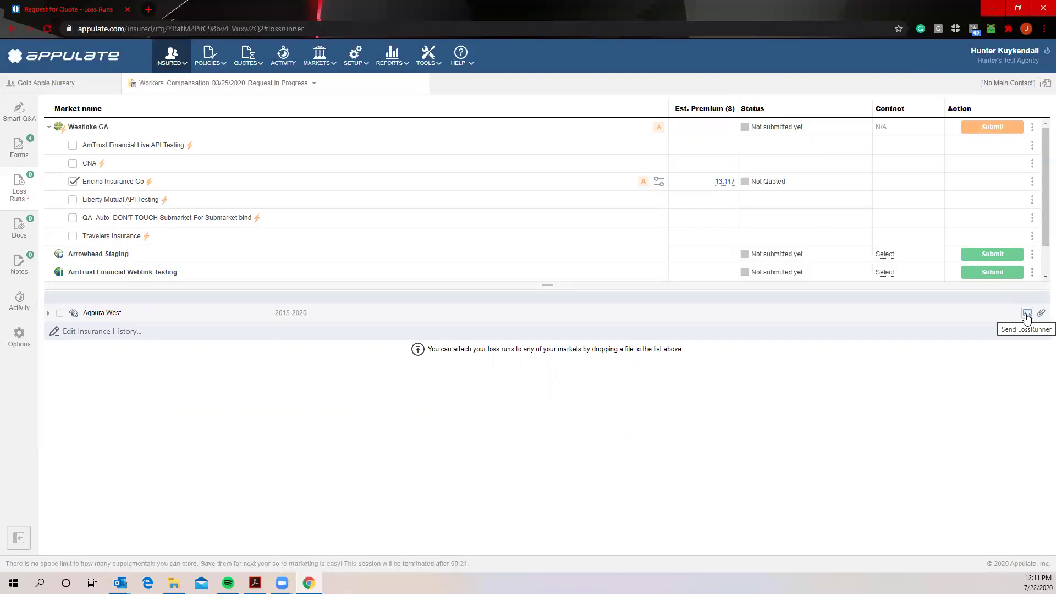
click(1027, 316)
Keep Letter of Authorization as the request type and select Agoura West's address and fax block
click(503, 110)
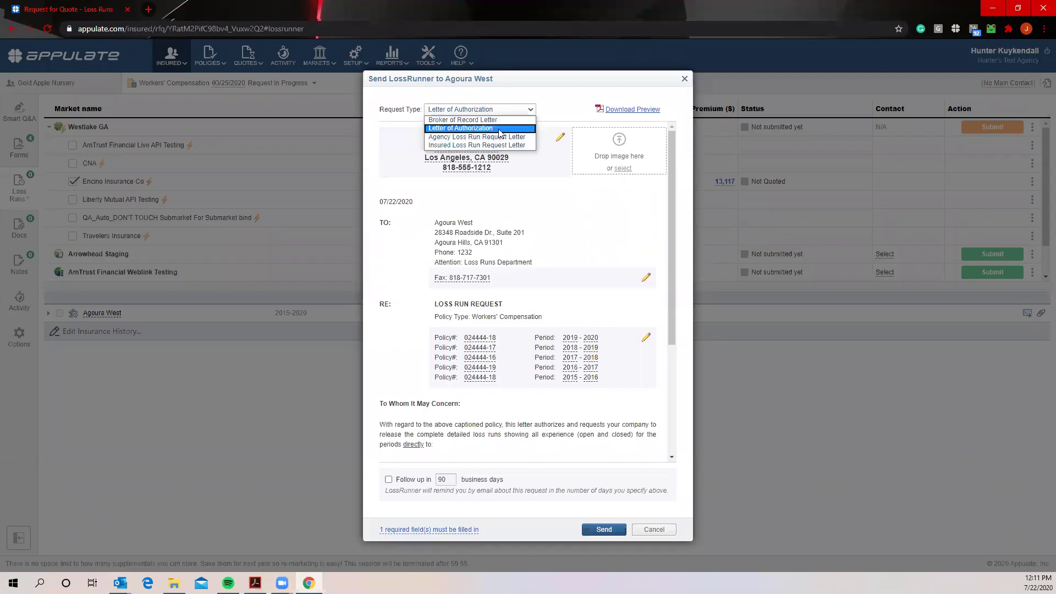
click(501, 130)
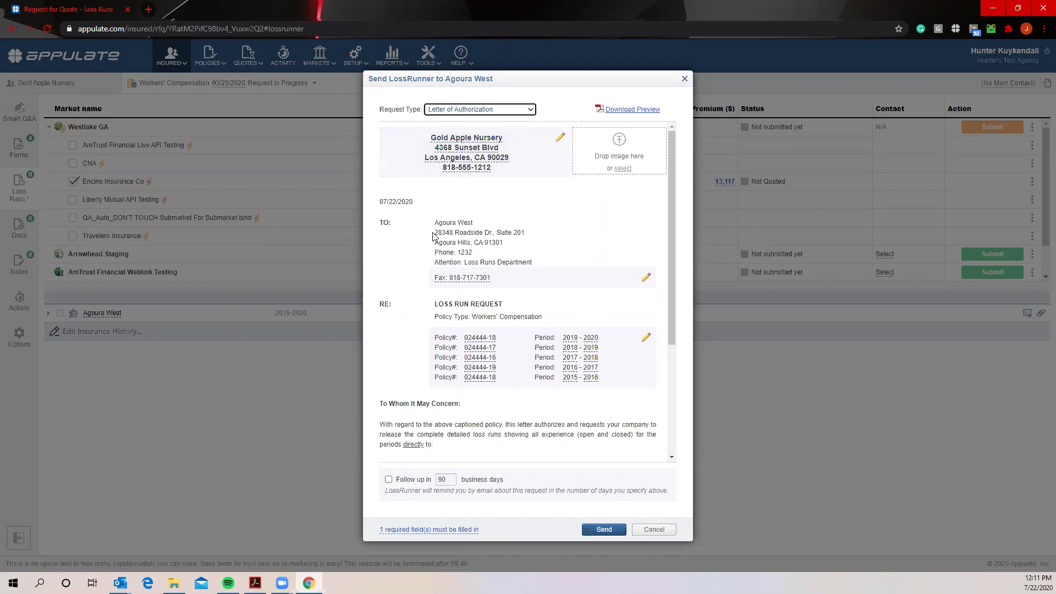
drag(434, 229, 506, 284)
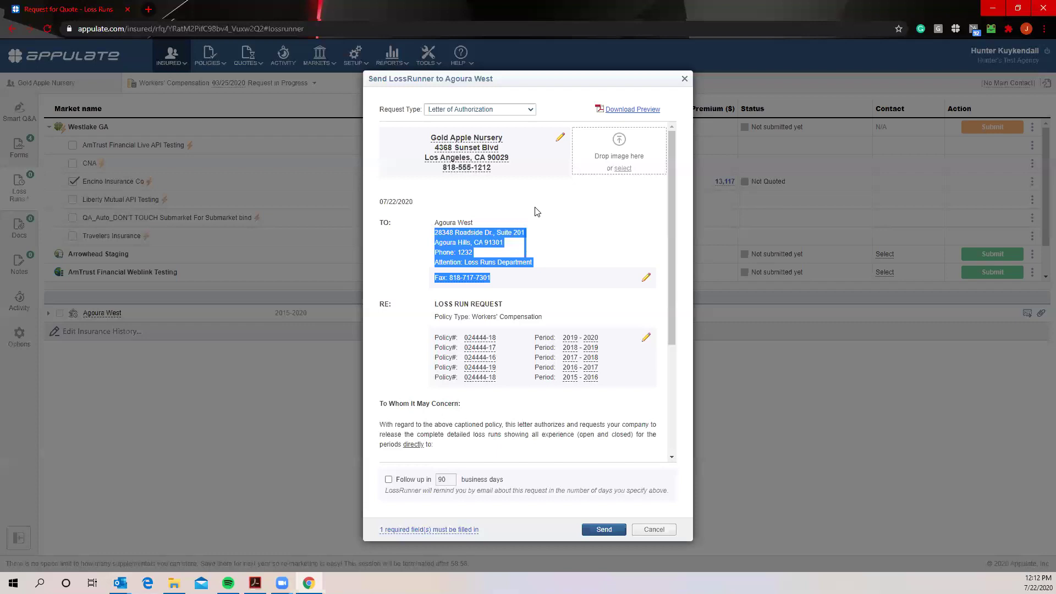
Scroll down through the Agoura West loss-run letter to review its remaining details
scroll(597, 205, down, 2)
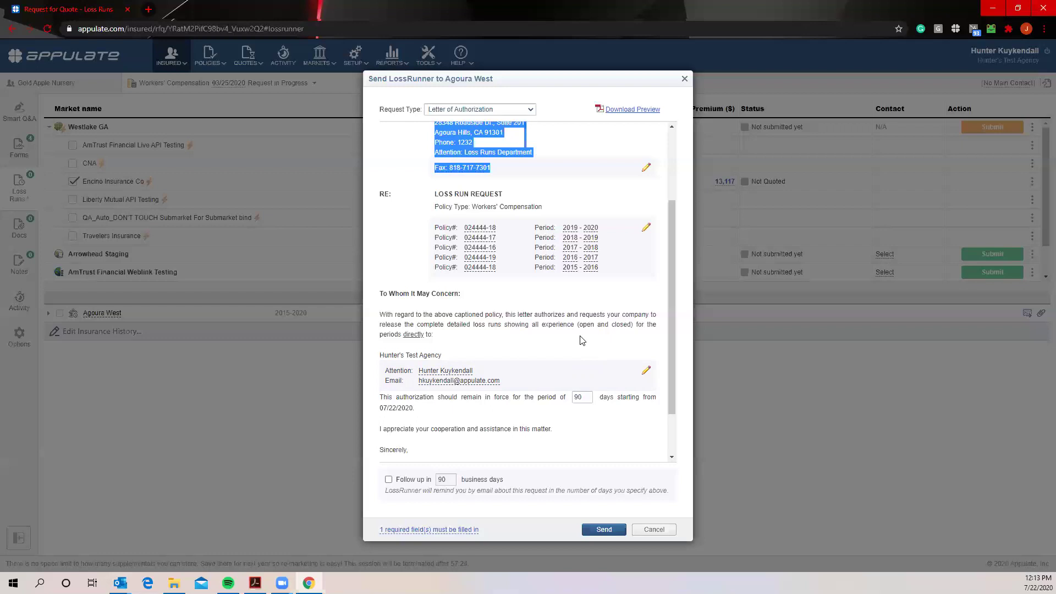
Cancel the unsent letter and attach loss runs.pdf to Agoura West, then check Westlake GA's status
click(662, 533)
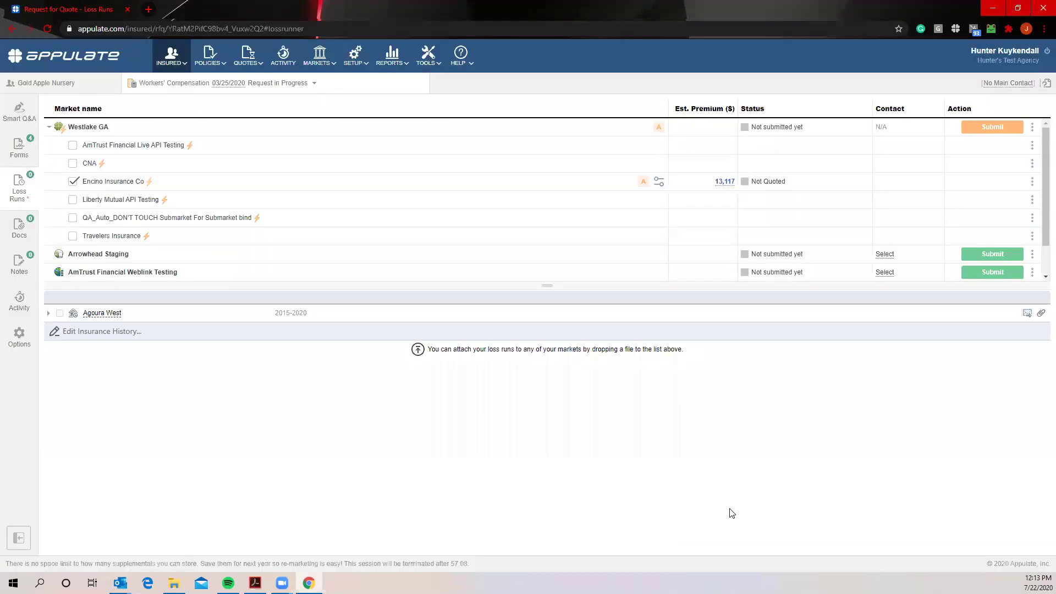
click(1042, 315)
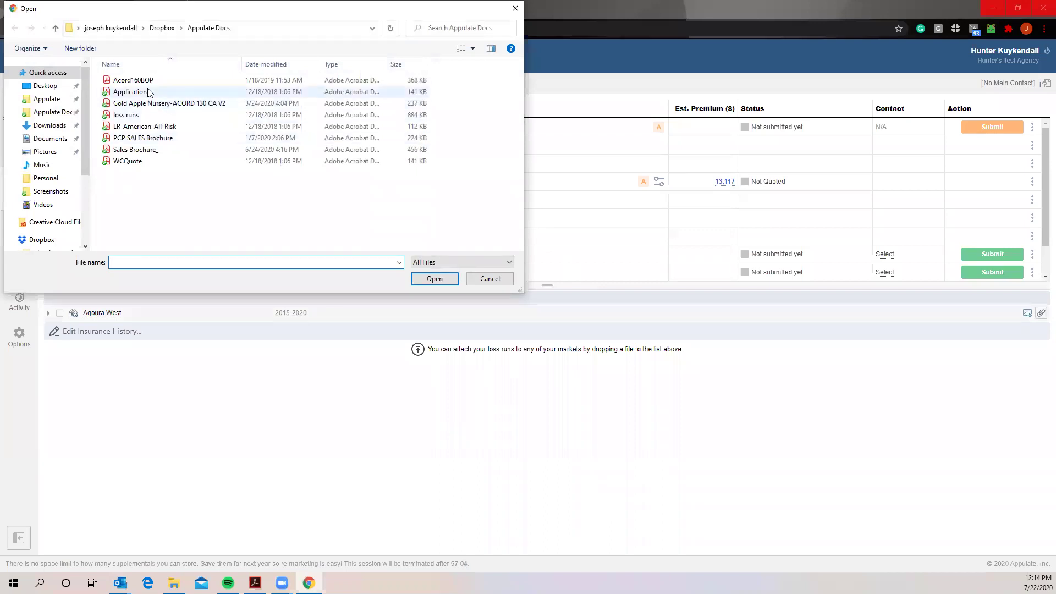
click(141, 117)
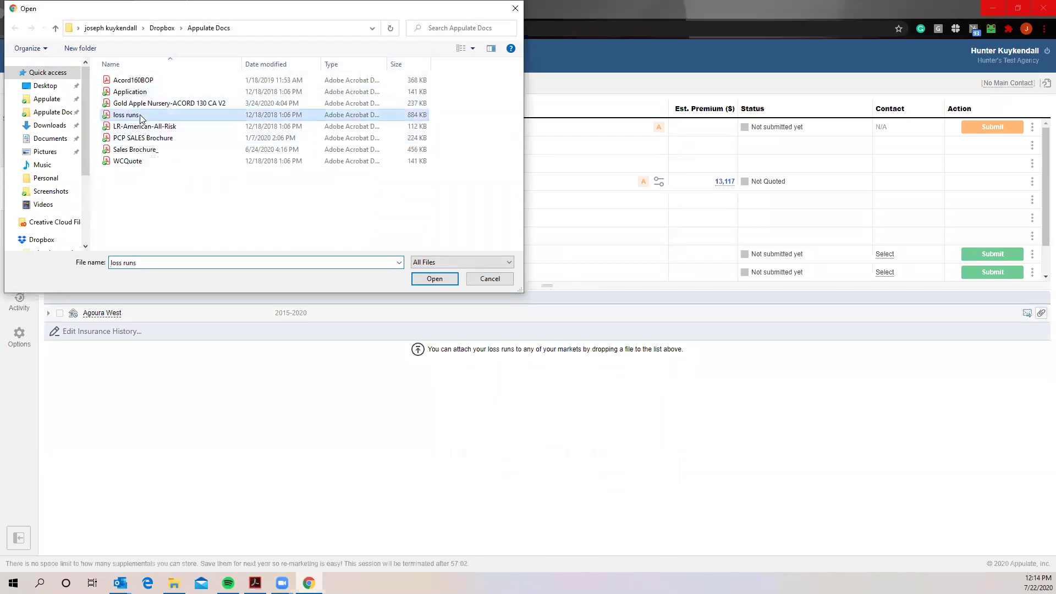
click(435, 279)
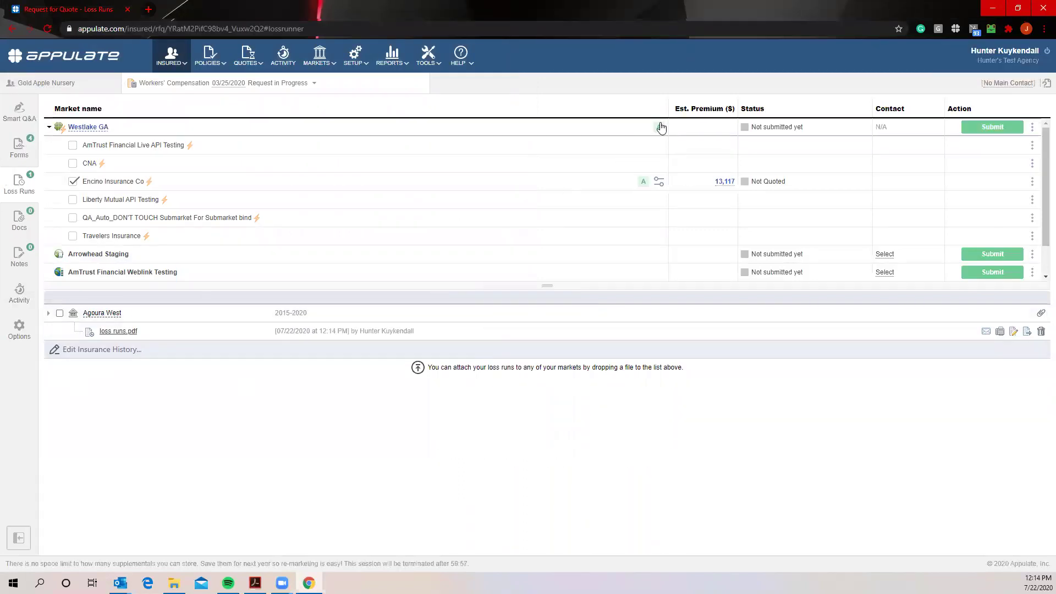
click(660, 127)
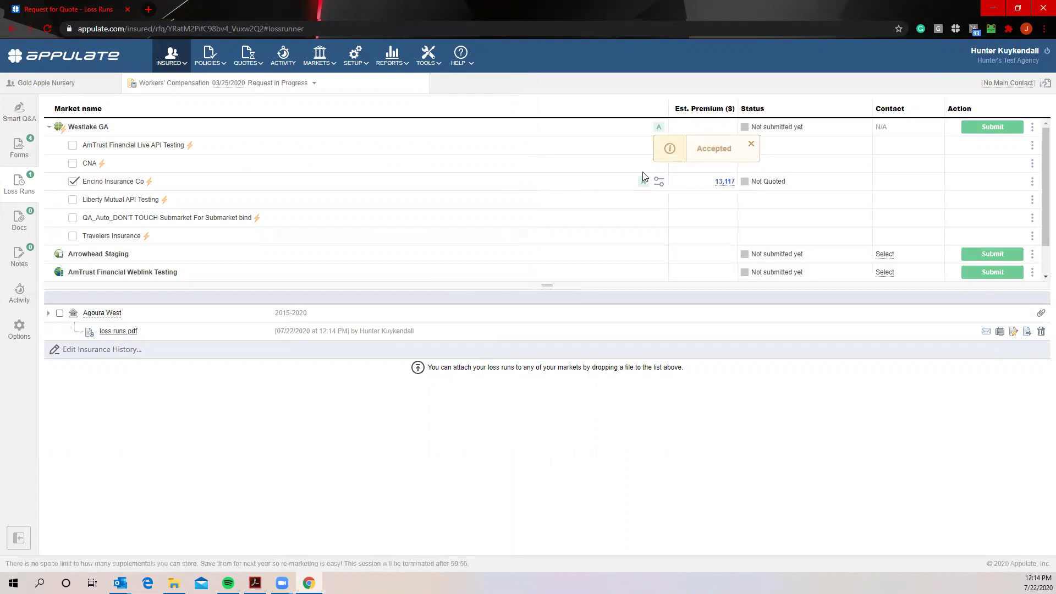
Return to the questionnaire, confirm Encino's acceptance and submit to Westlake GA for the 13,117 quote
click(19, 110)
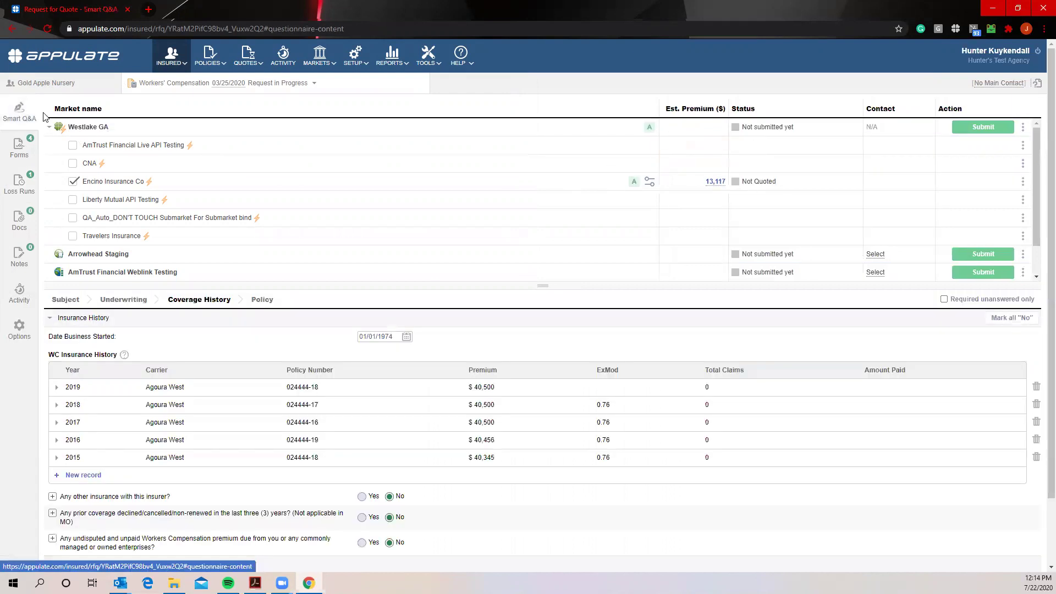
click(633, 181)
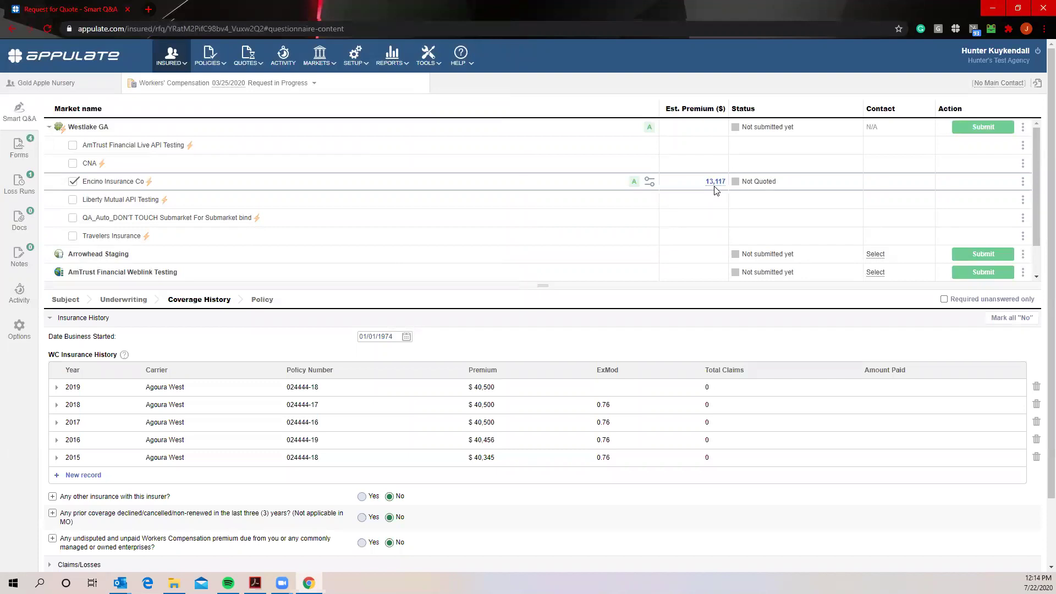
click(978, 127)
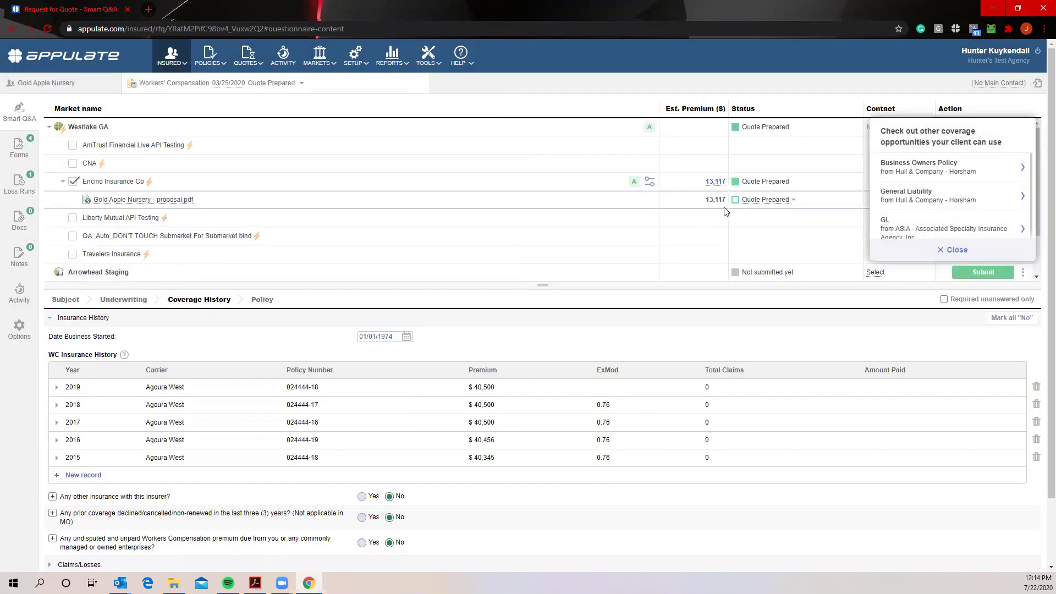
Close the other-coverage suggestions popup and collapse the Westlake GA submarket group
click(949, 251)
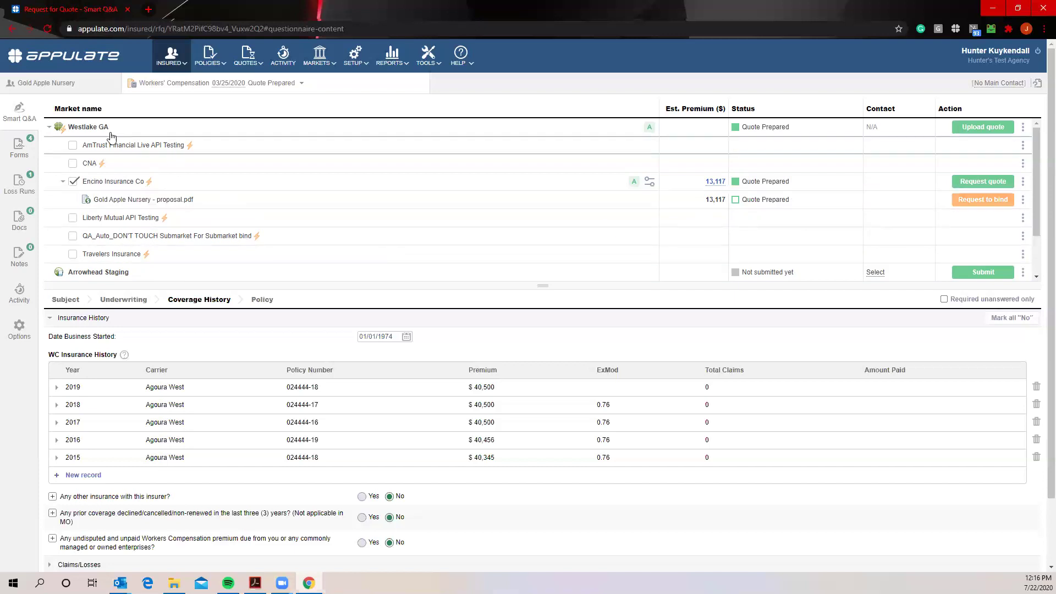
click(50, 128)
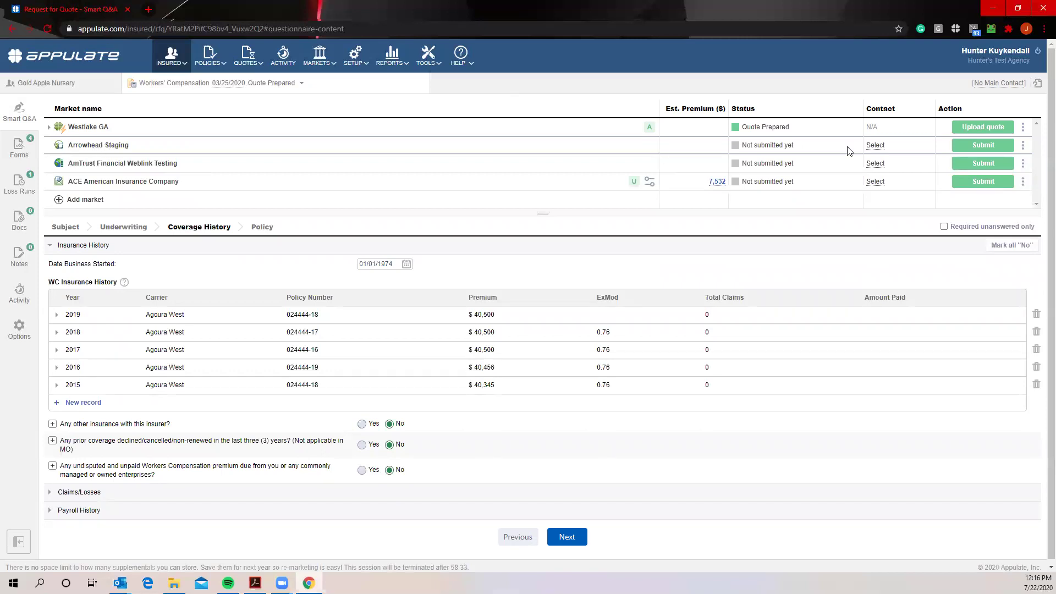
Submit to Arrowhead Staging, review the prefilled Arrowhead Exchange policy form, then return to Appulate
click(983, 145)
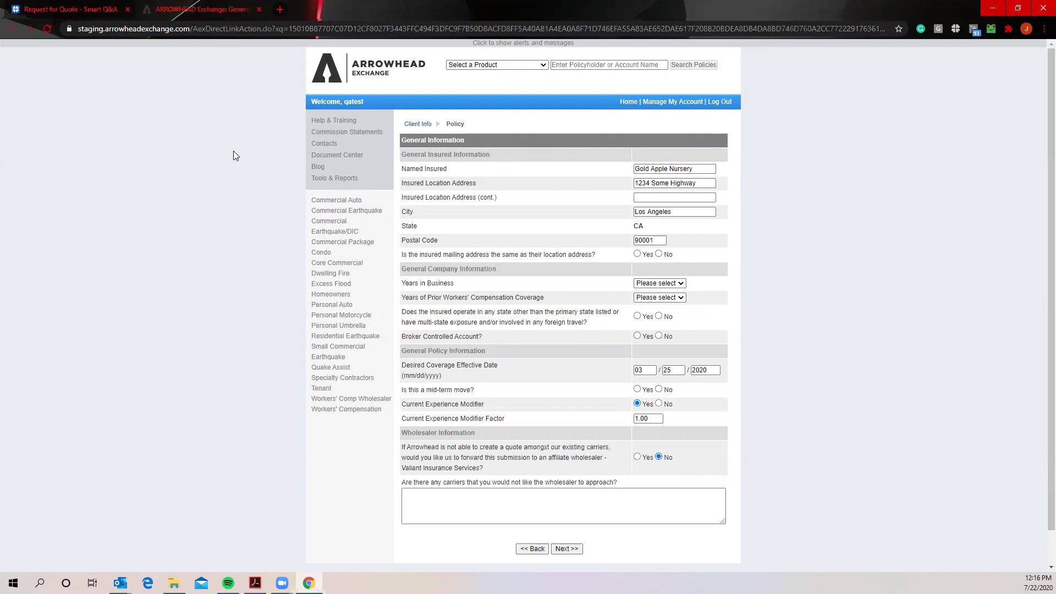
click(84, 10)
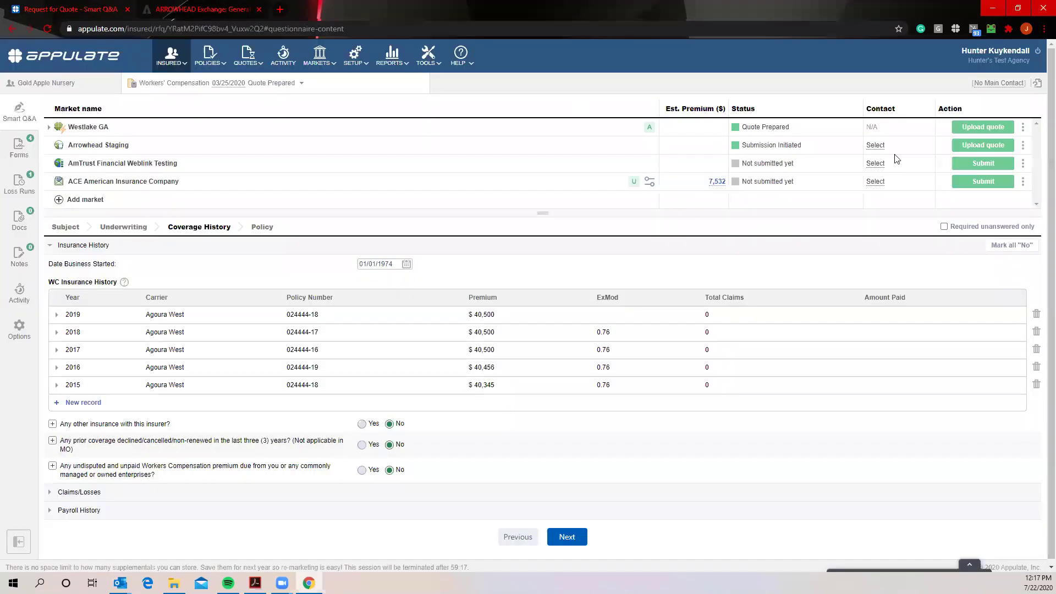
Upload the WCQuote file for Arrowhead Staging and bring up the request's Options page
click(969, 146)
click(165, 163)
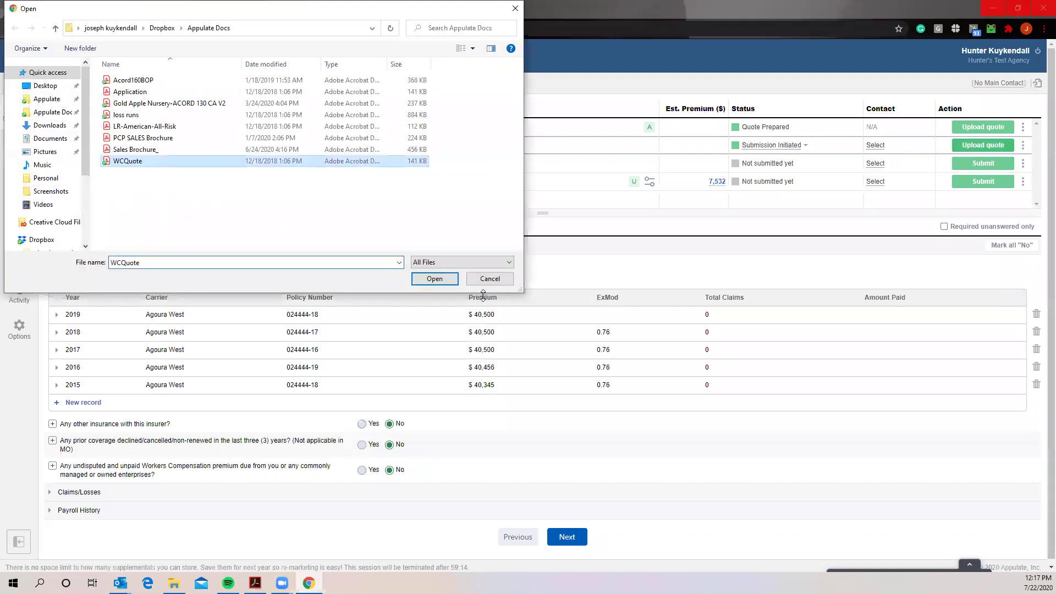
click(446, 283)
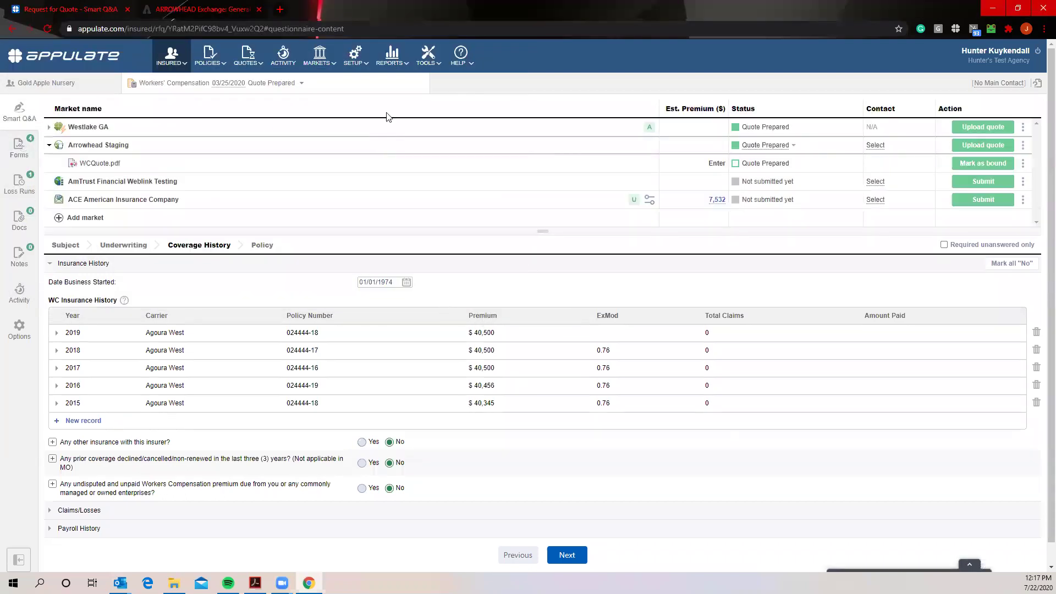
click(391, 63)
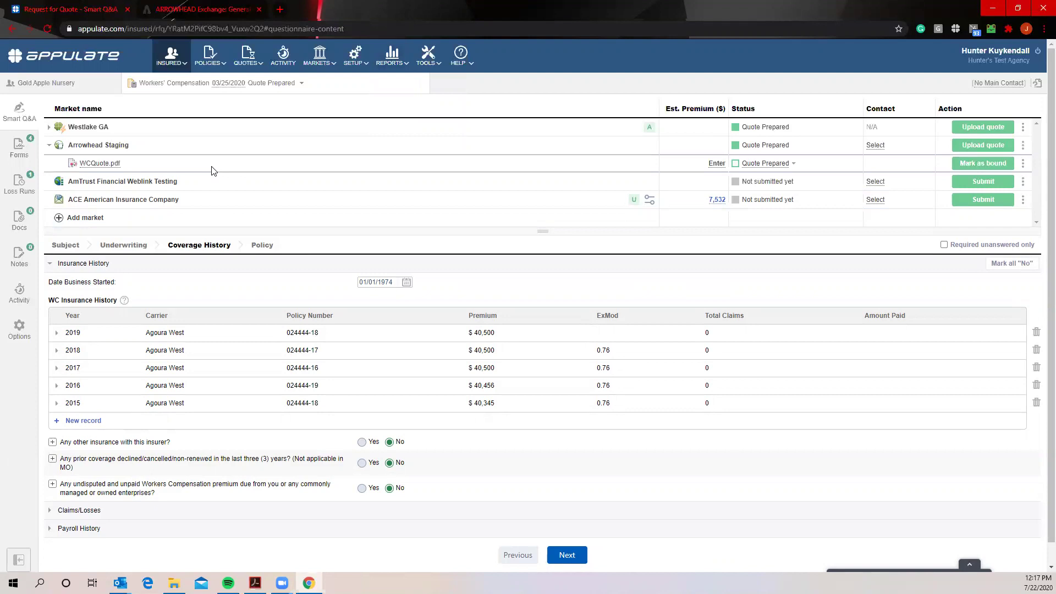
click(18, 333)
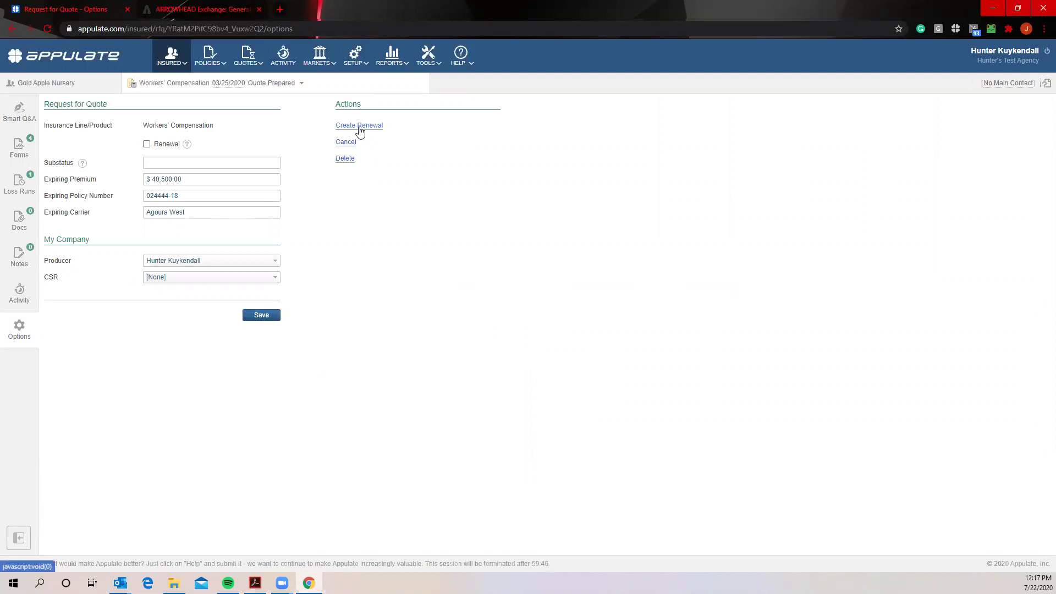
Go back to the Coverage History questionnaire and collapse the Arrowhead Staging market row
click(19, 110)
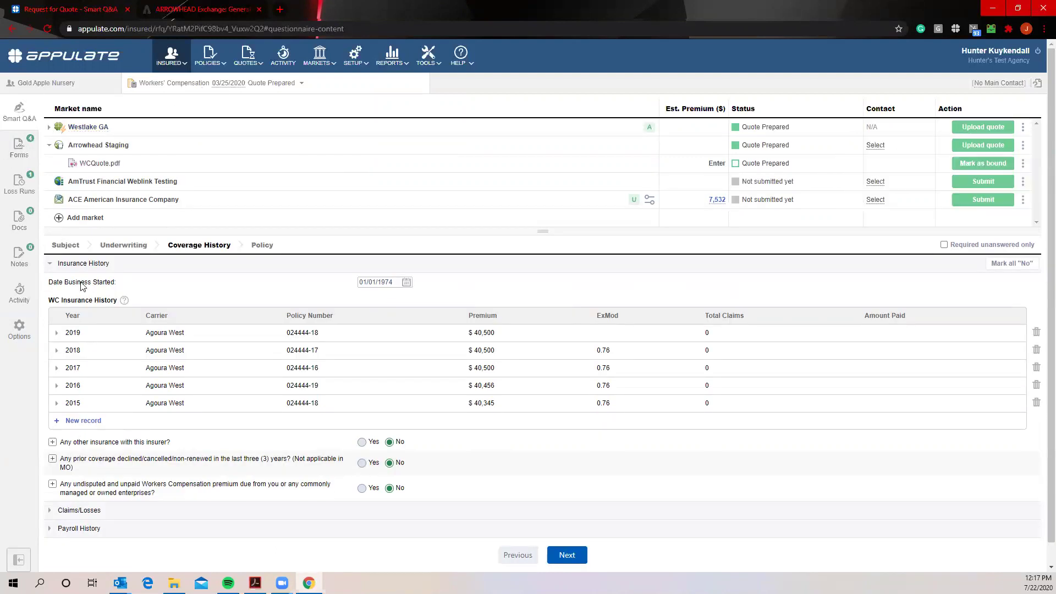
click(49, 145)
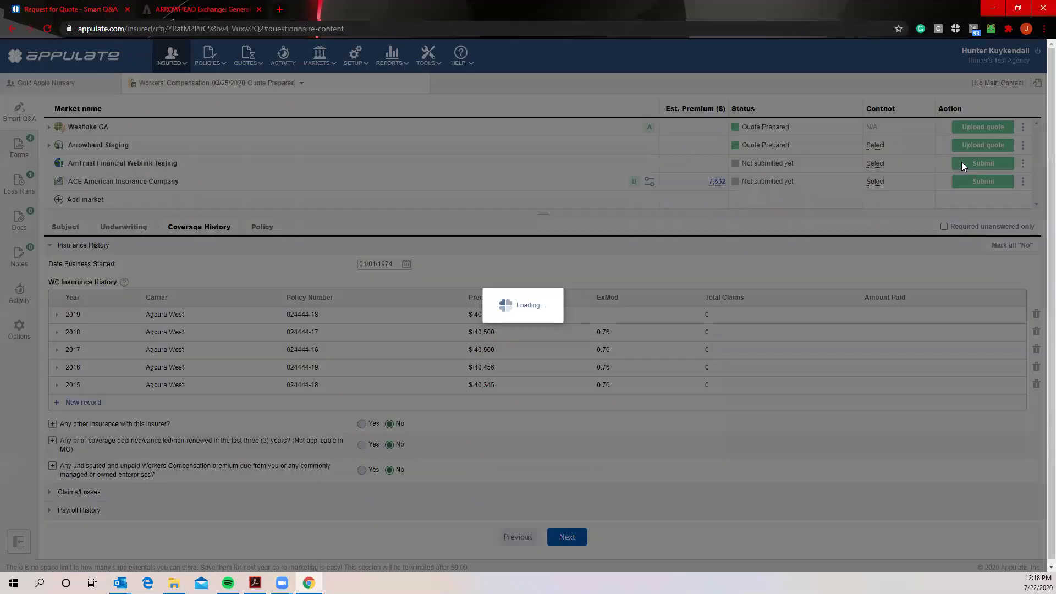
Submit Gold Apple Nursery to AmTrust Online as a new workers' comp quote, then return to Appulate
click(963, 163)
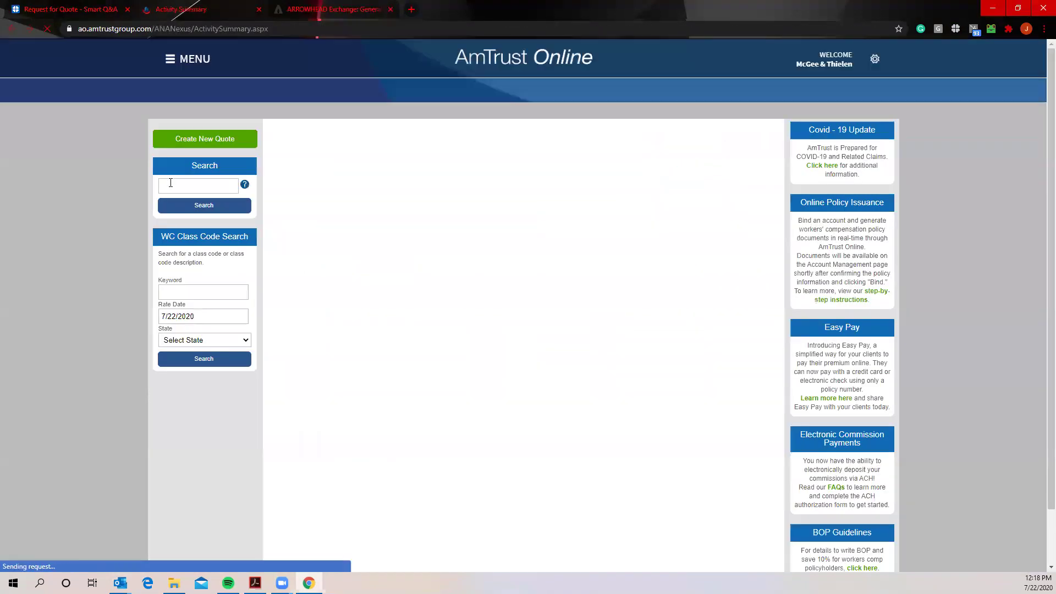
click(169, 144)
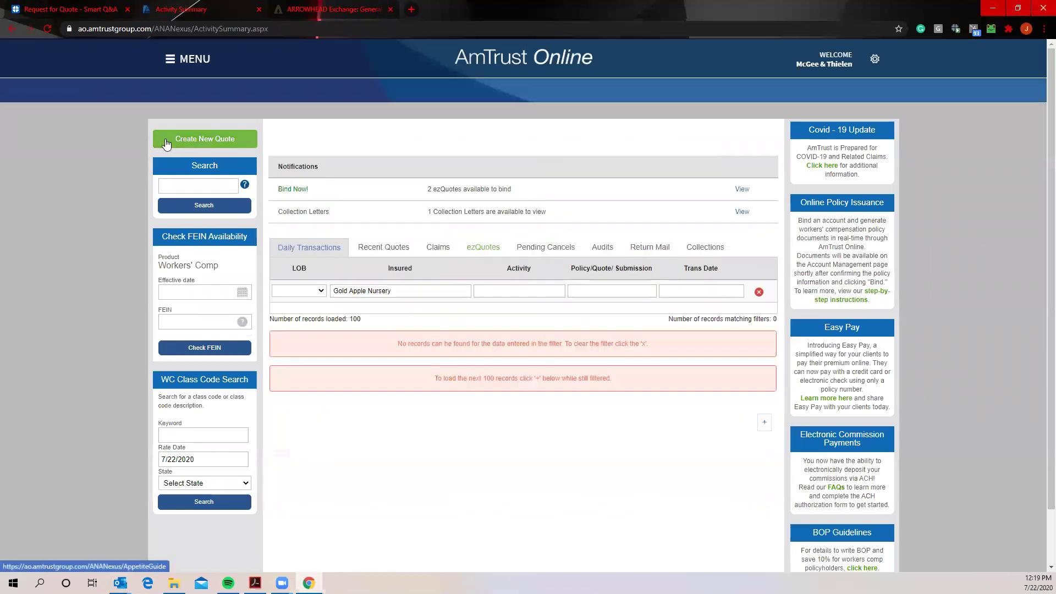
click(167, 142)
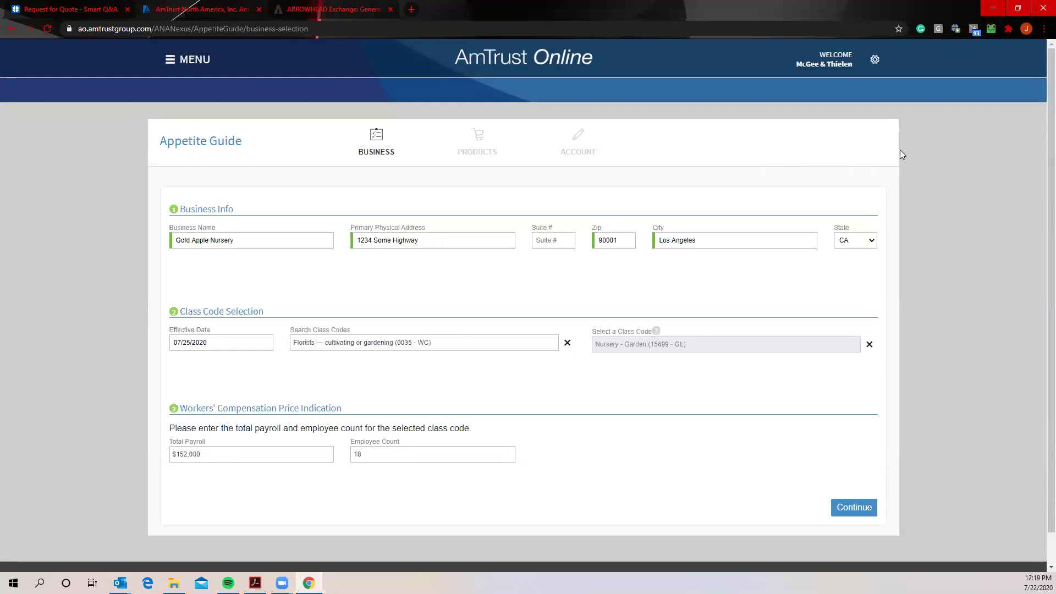
click(101, 9)
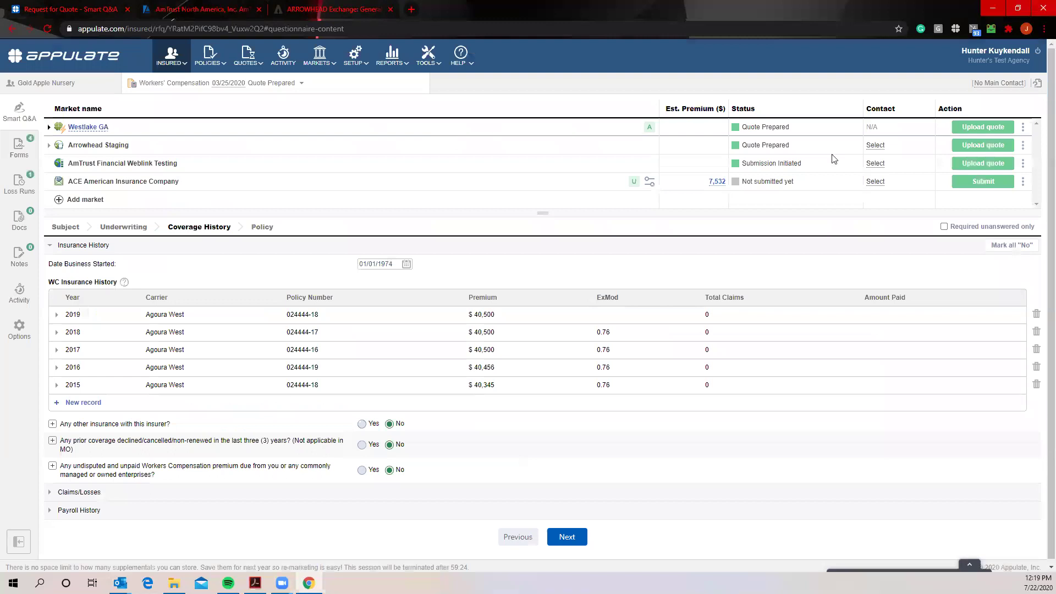
Upload the WCQuote file as the AmTrust Financial Weblink Testing quote
click(967, 164)
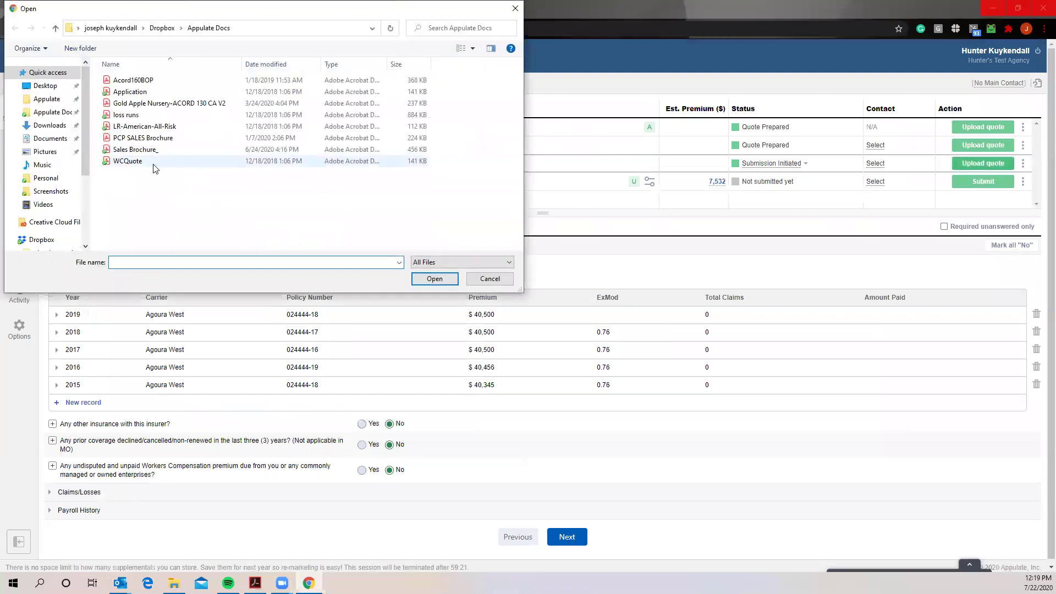
click(154, 165)
click(434, 279)
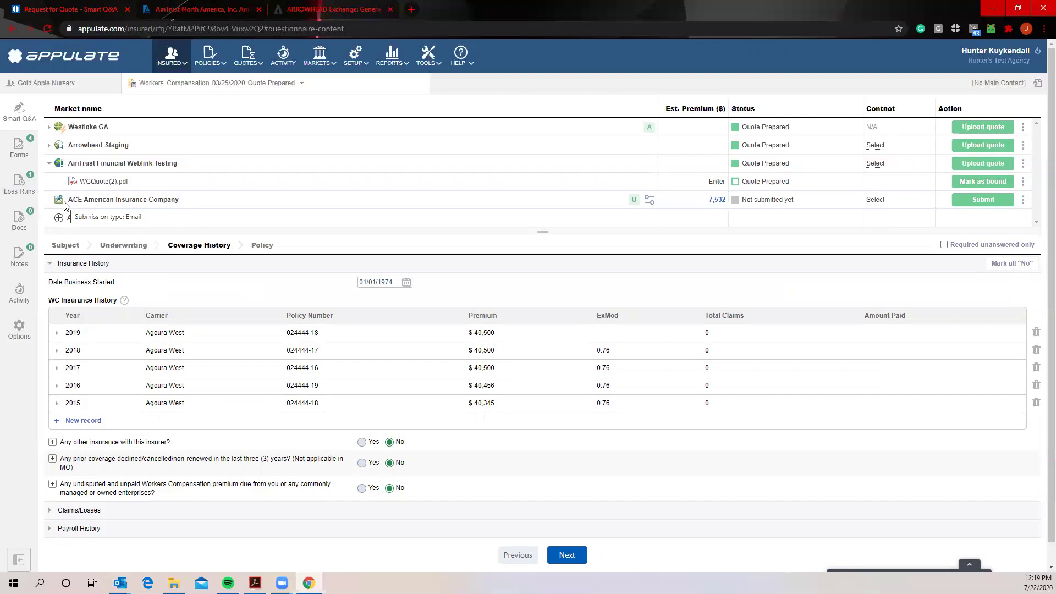
click(1006, 200)
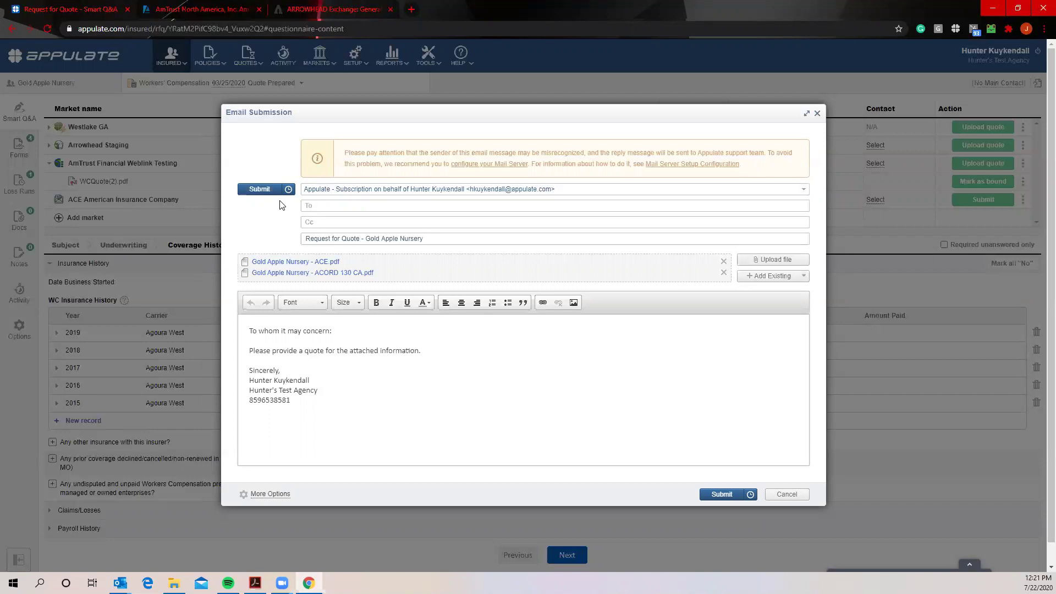
click(790, 494)
Cancel question selection and show the Subject section with FEIN, locations and $152,000 payroll
click(1037, 83)
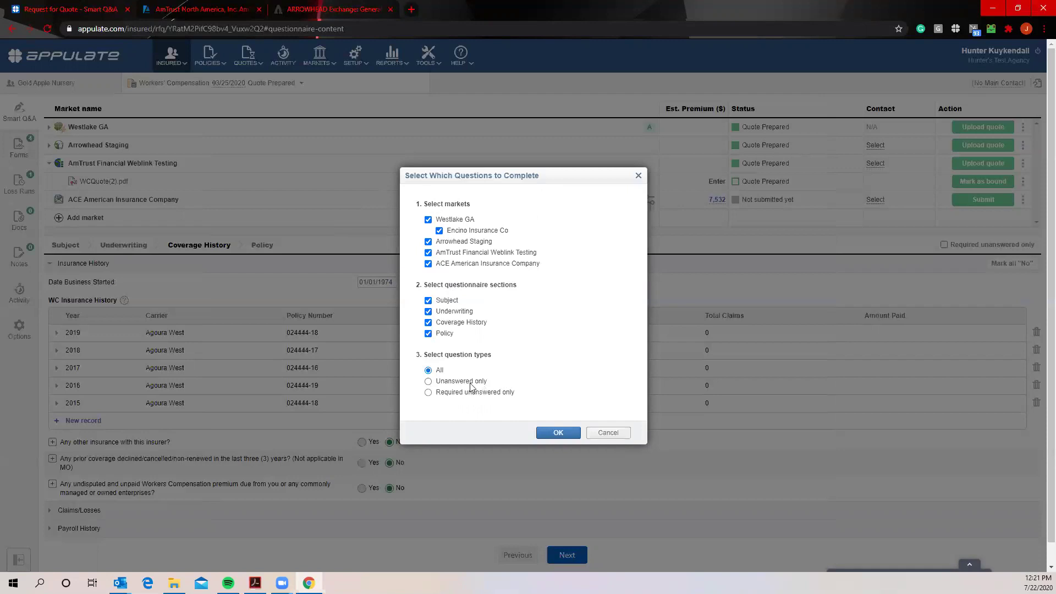
click(605, 433)
click(65, 246)
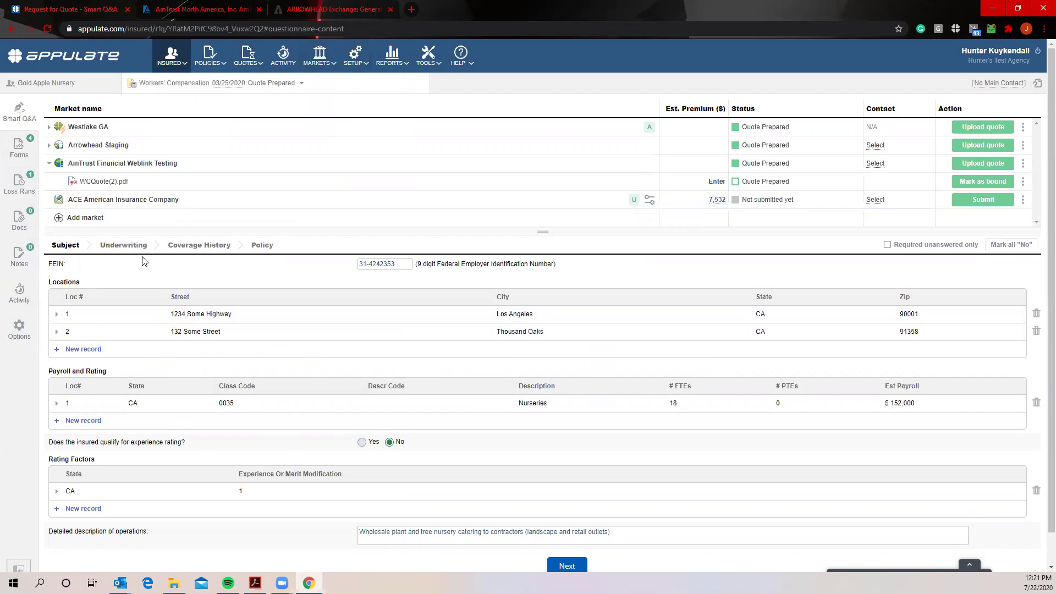
Open the request's Forms page listing ACE, ACORD 130 CA, Encino and Westlake GA
click(124, 245)
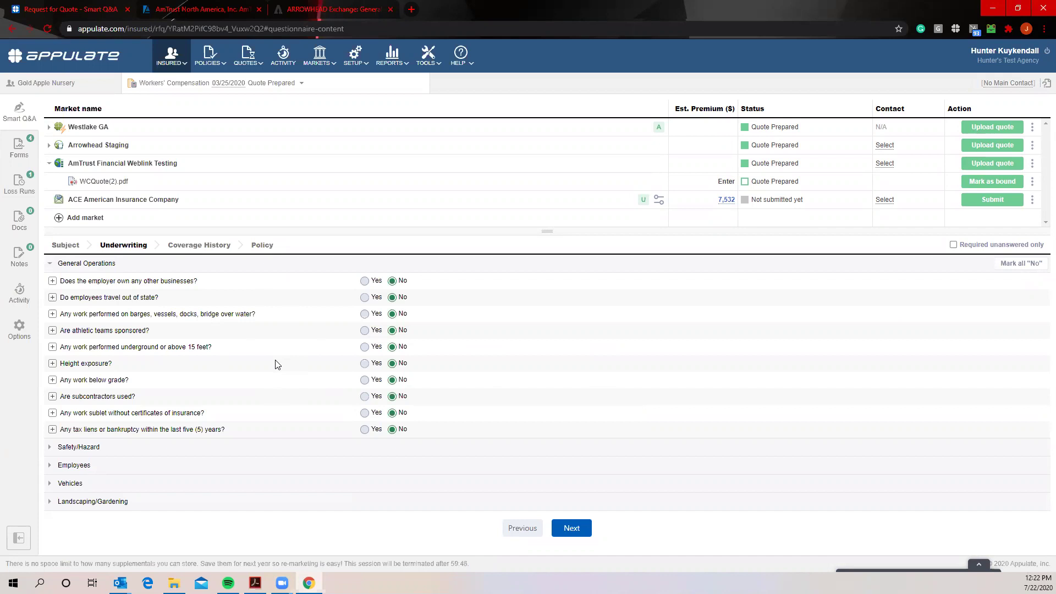
click(20, 147)
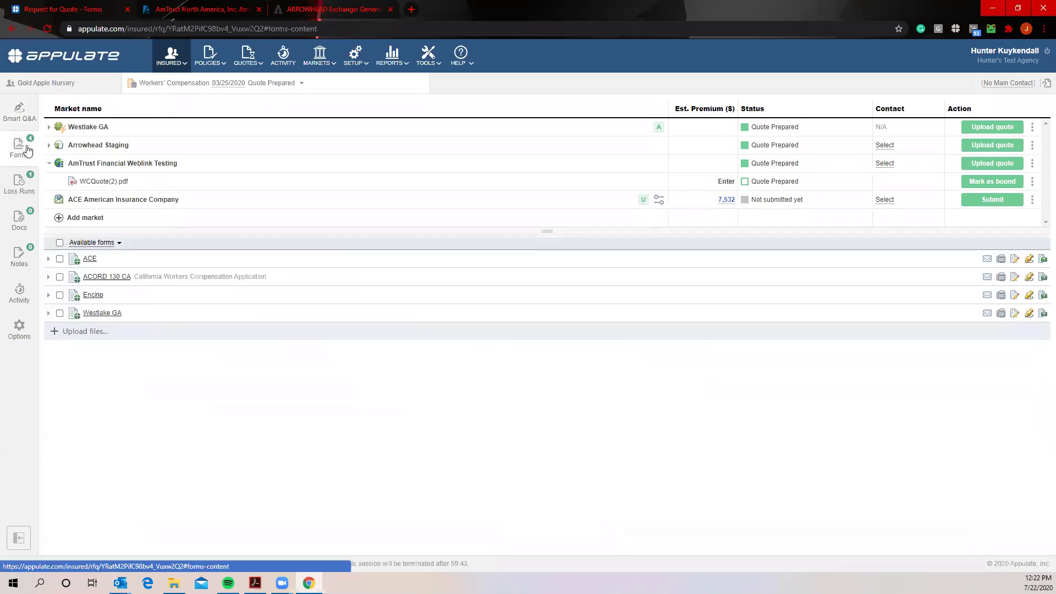
Select all four available forms and edit them together, starting at General Info
click(59, 243)
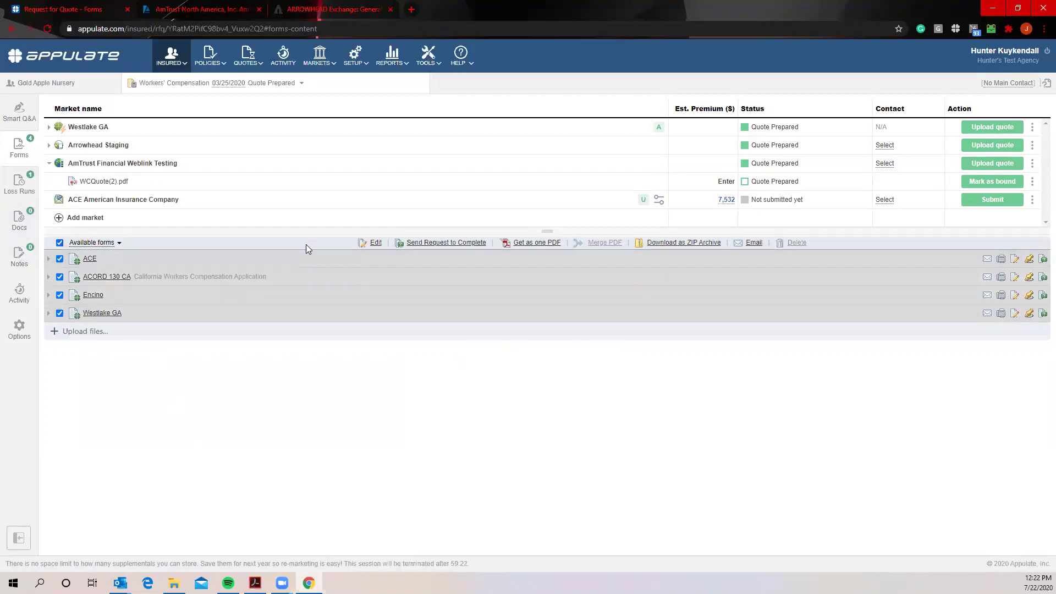
click(373, 243)
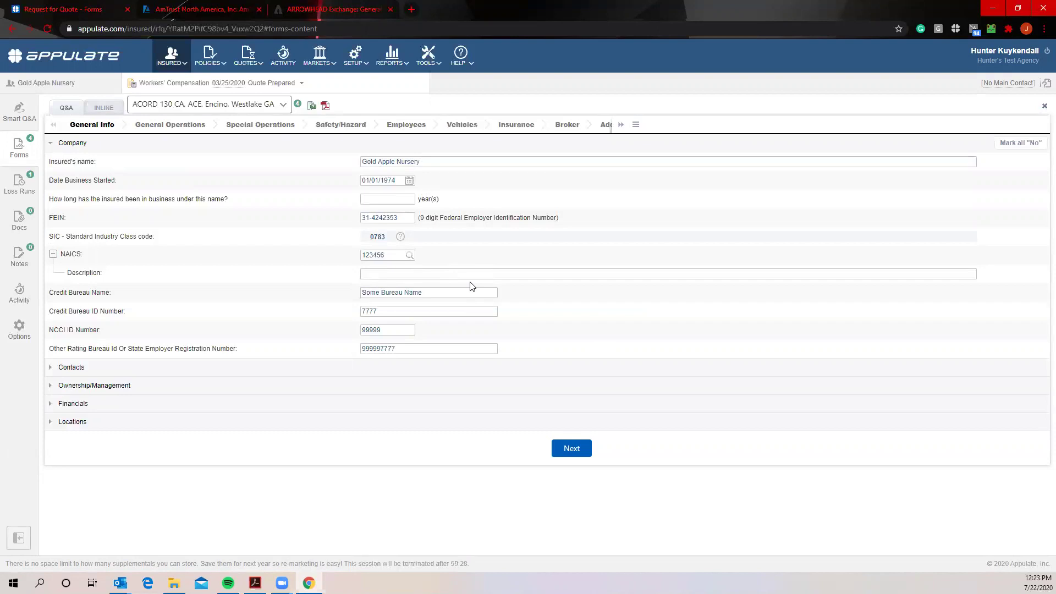
Switch to the INLINE view and keep the ACE supplemental form displayed
click(105, 107)
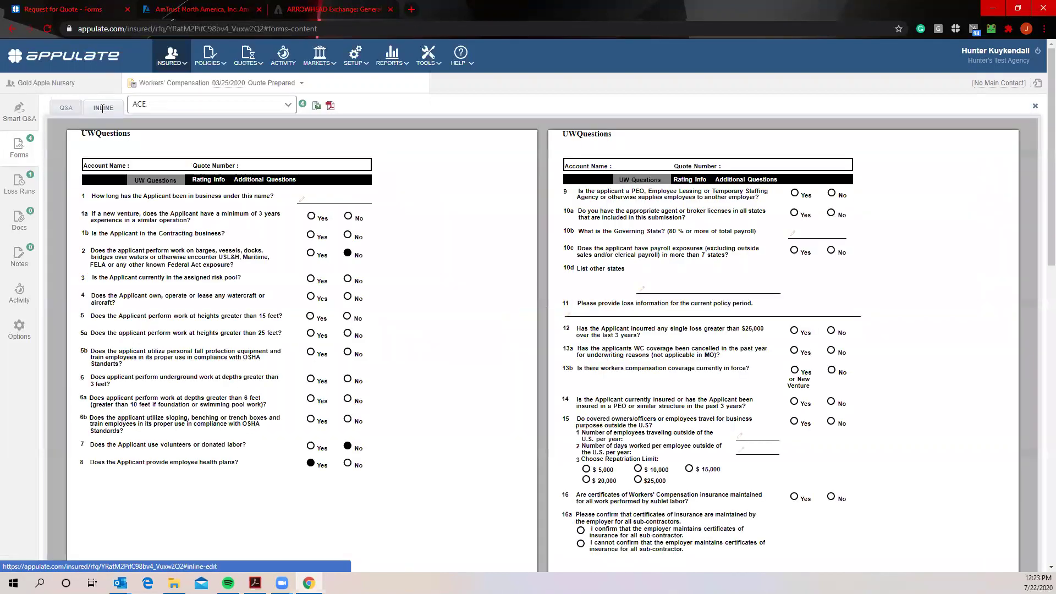
click(169, 109)
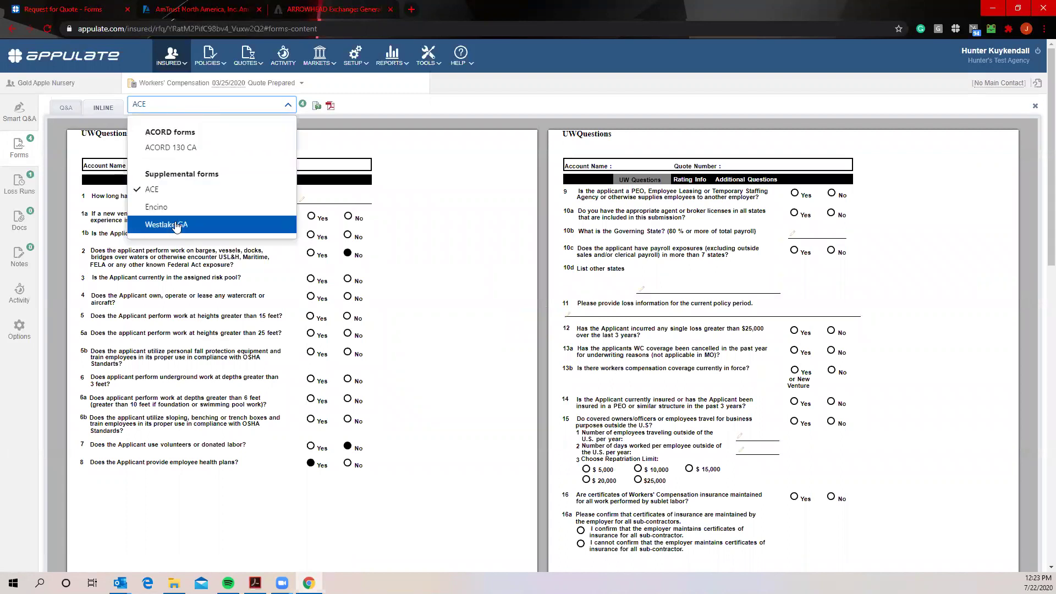
click(480, 111)
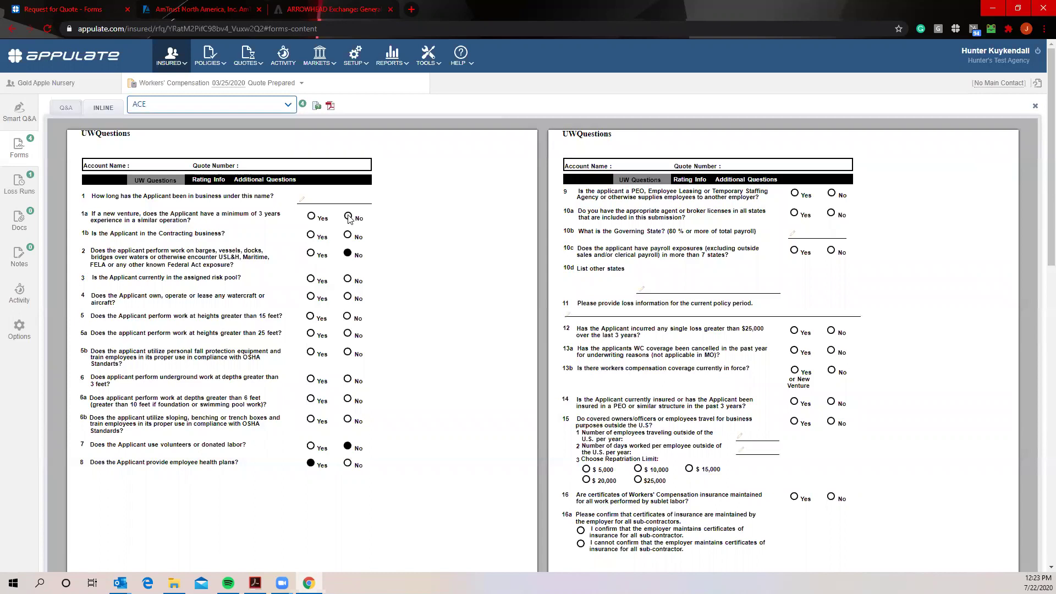